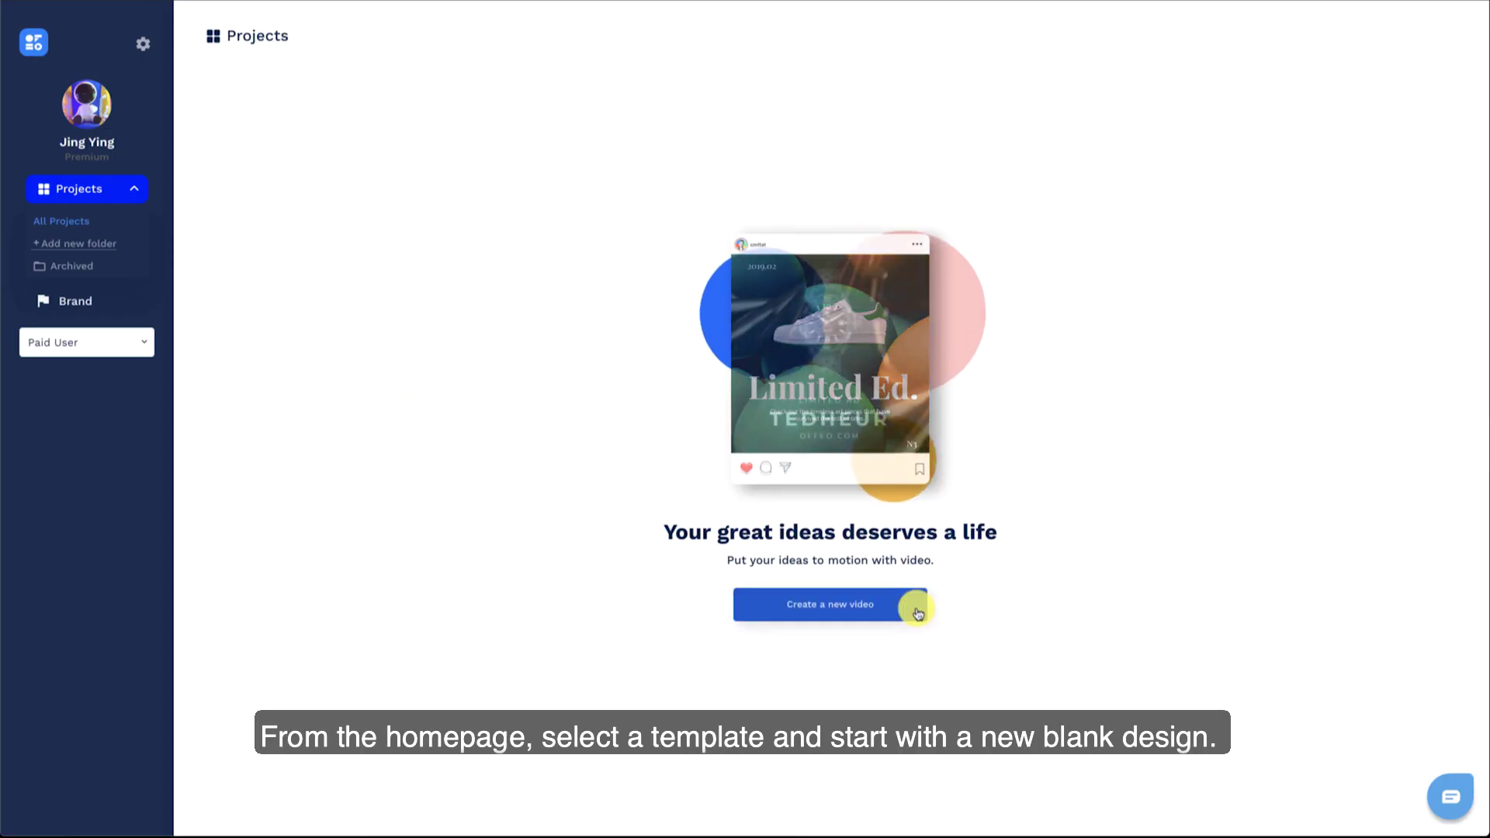
Create a new blank video sized as a Social Media Post
{"action": "left_click", "coordinate": [914, 605]}
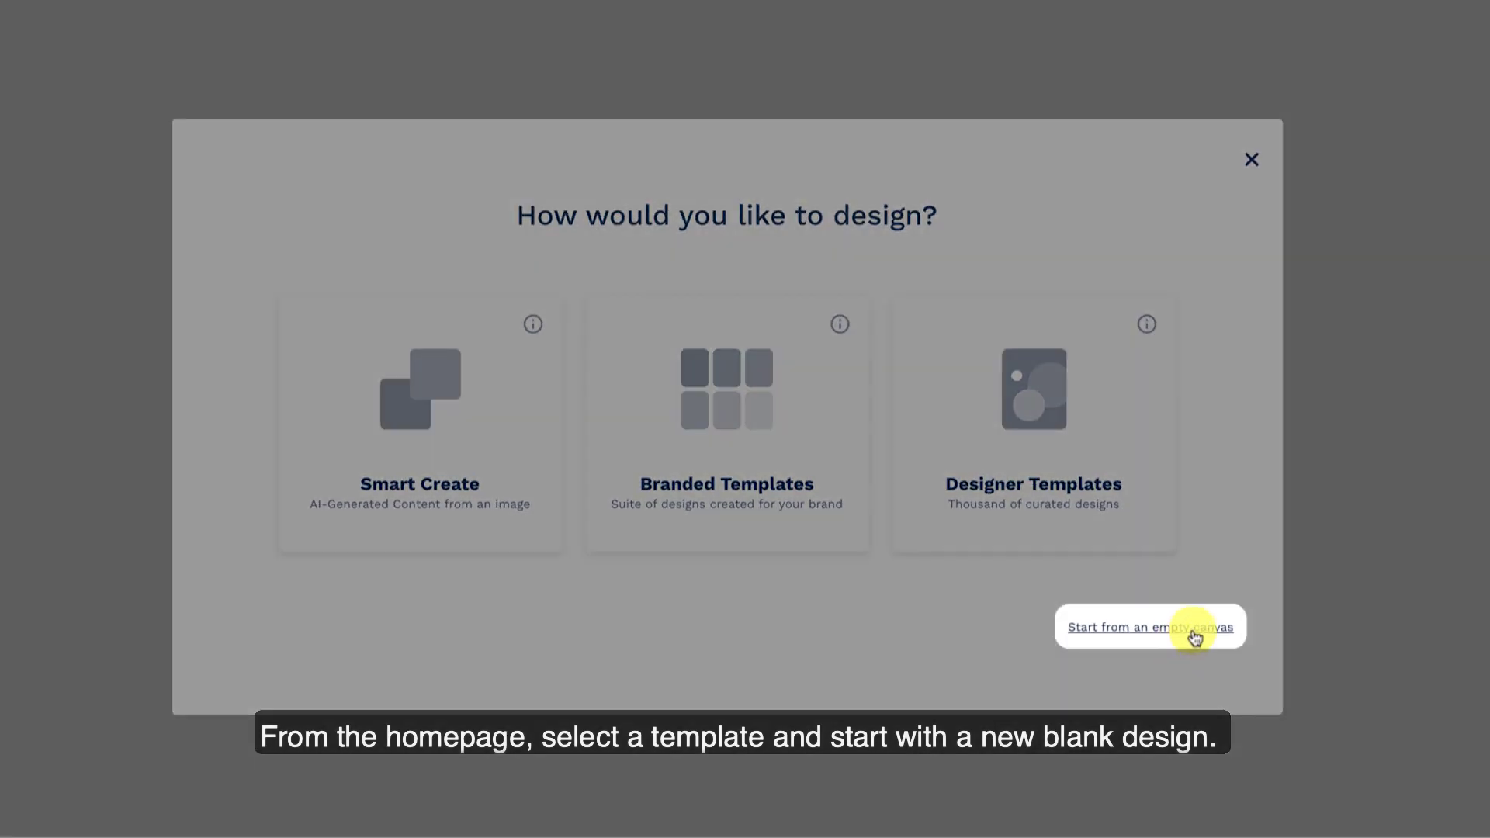
{"action": "left_click", "coordinate": [1195, 636]}
{"action": "left_click", "coordinate": [658, 473]}
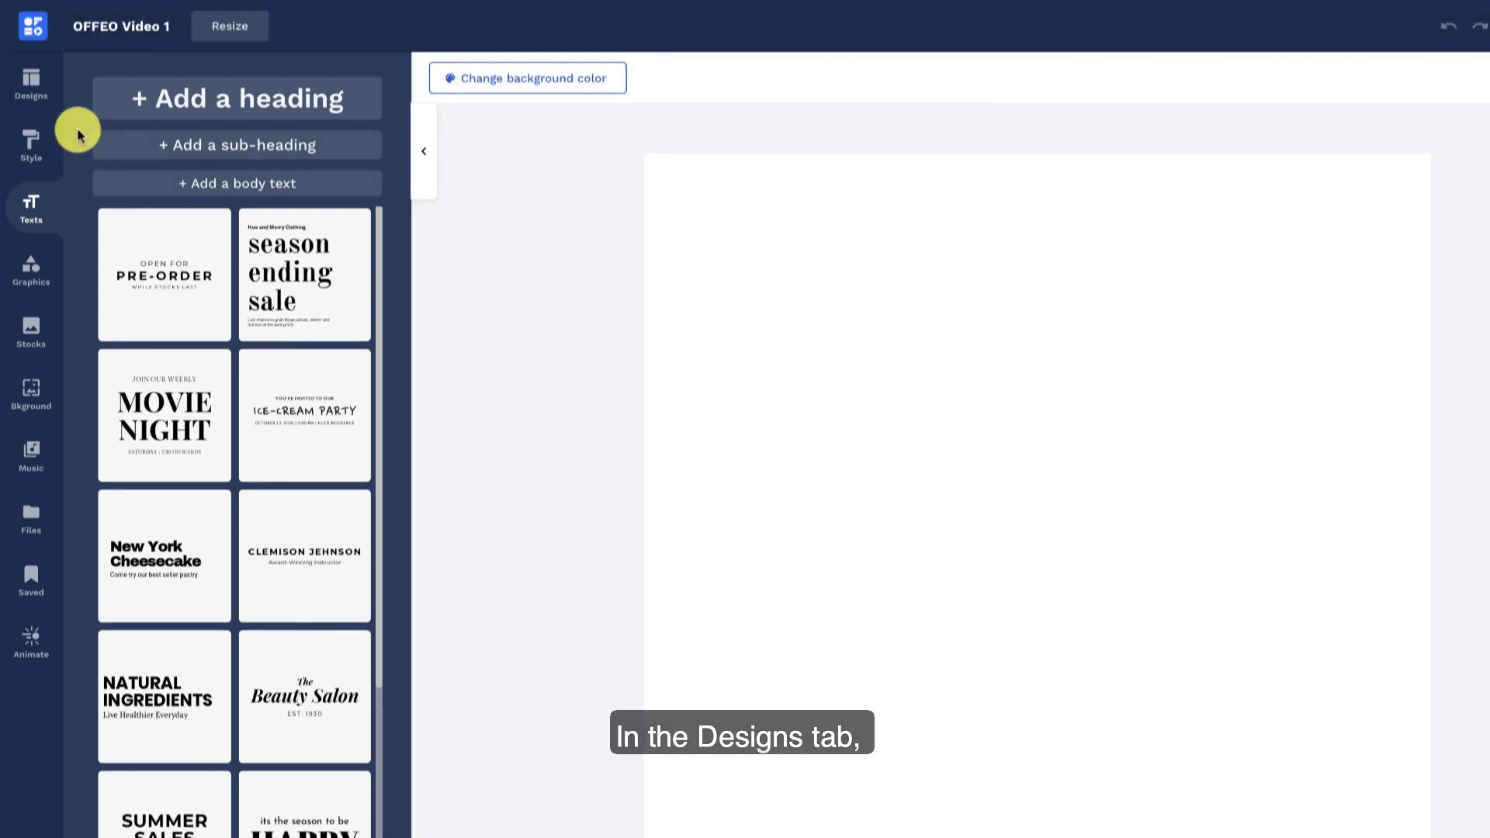
Open the Designs template gallery and page forward through three pages of templates
{"action": "left_click", "coordinate": [35, 90]}
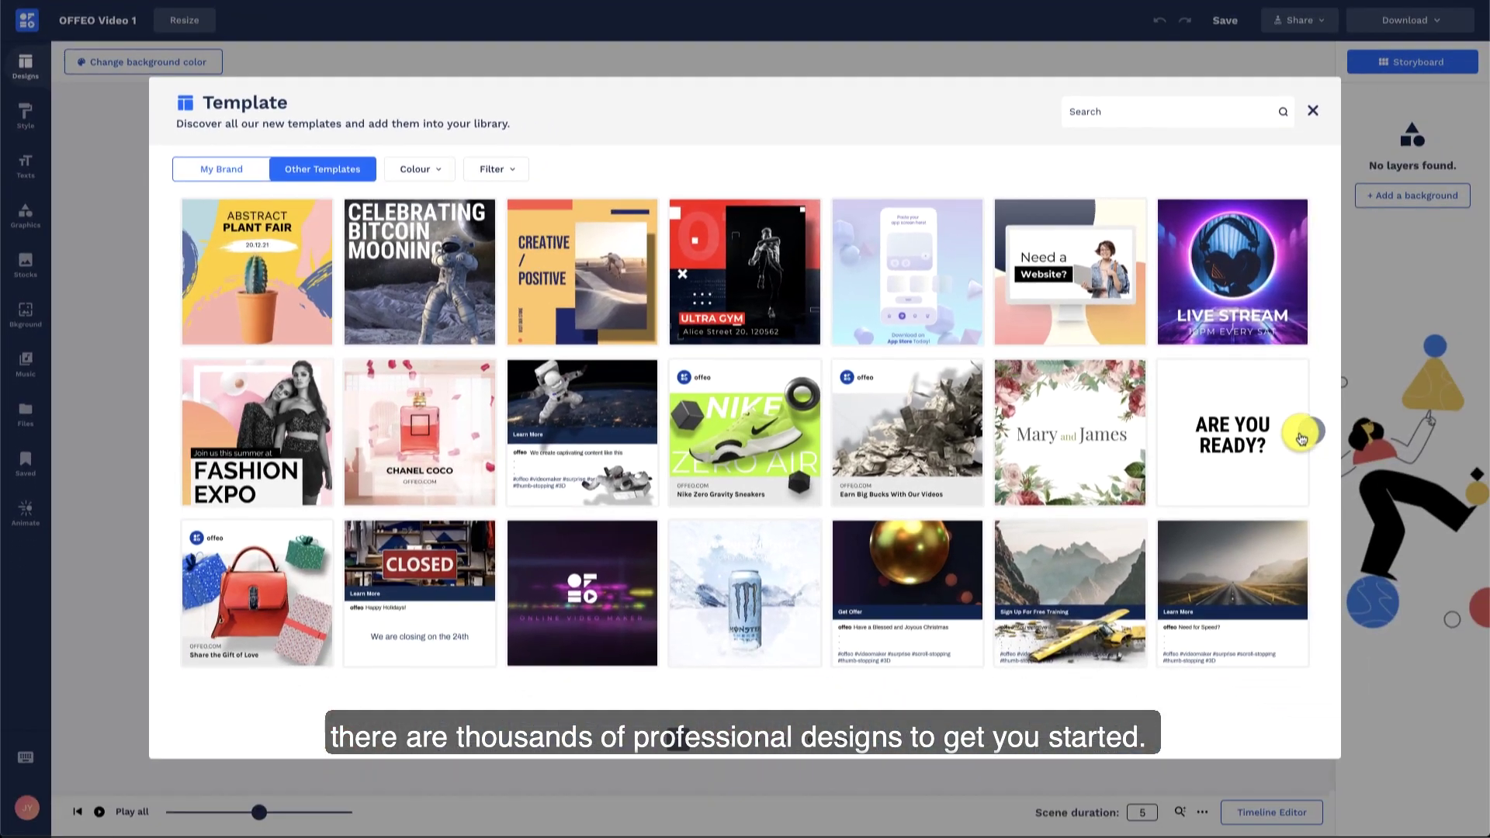
{"action": "left_click", "coordinate": [1307, 433]}
{"action": "left_click", "coordinate": [1306, 433]}
{"action": "left_click", "coordinate": [1307, 433]}
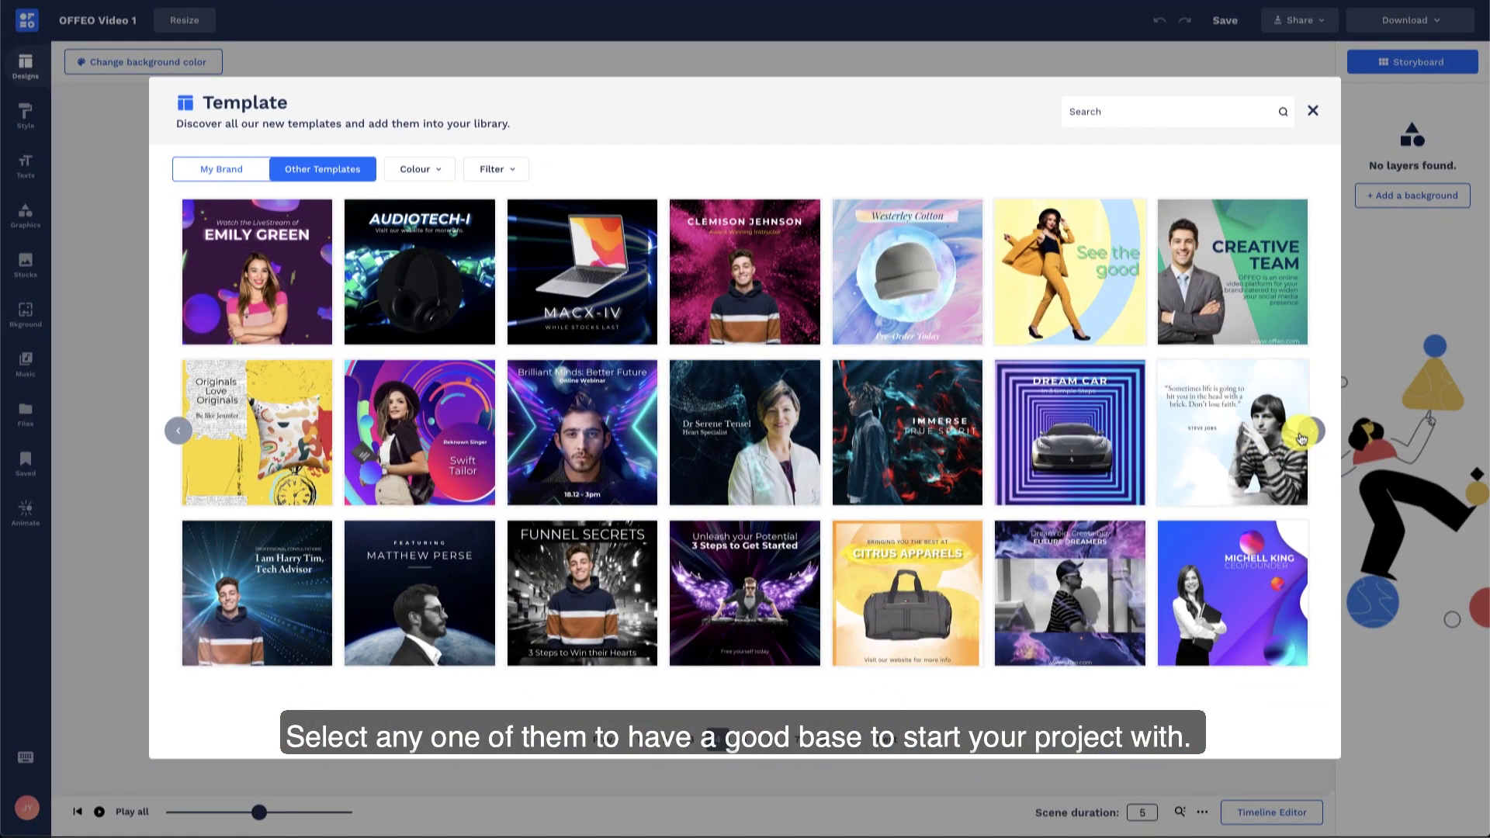
Filter templates to Food and apply the 'Good fries Good price!' template
{"action": "left_click", "coordinate": [1304, 434]}
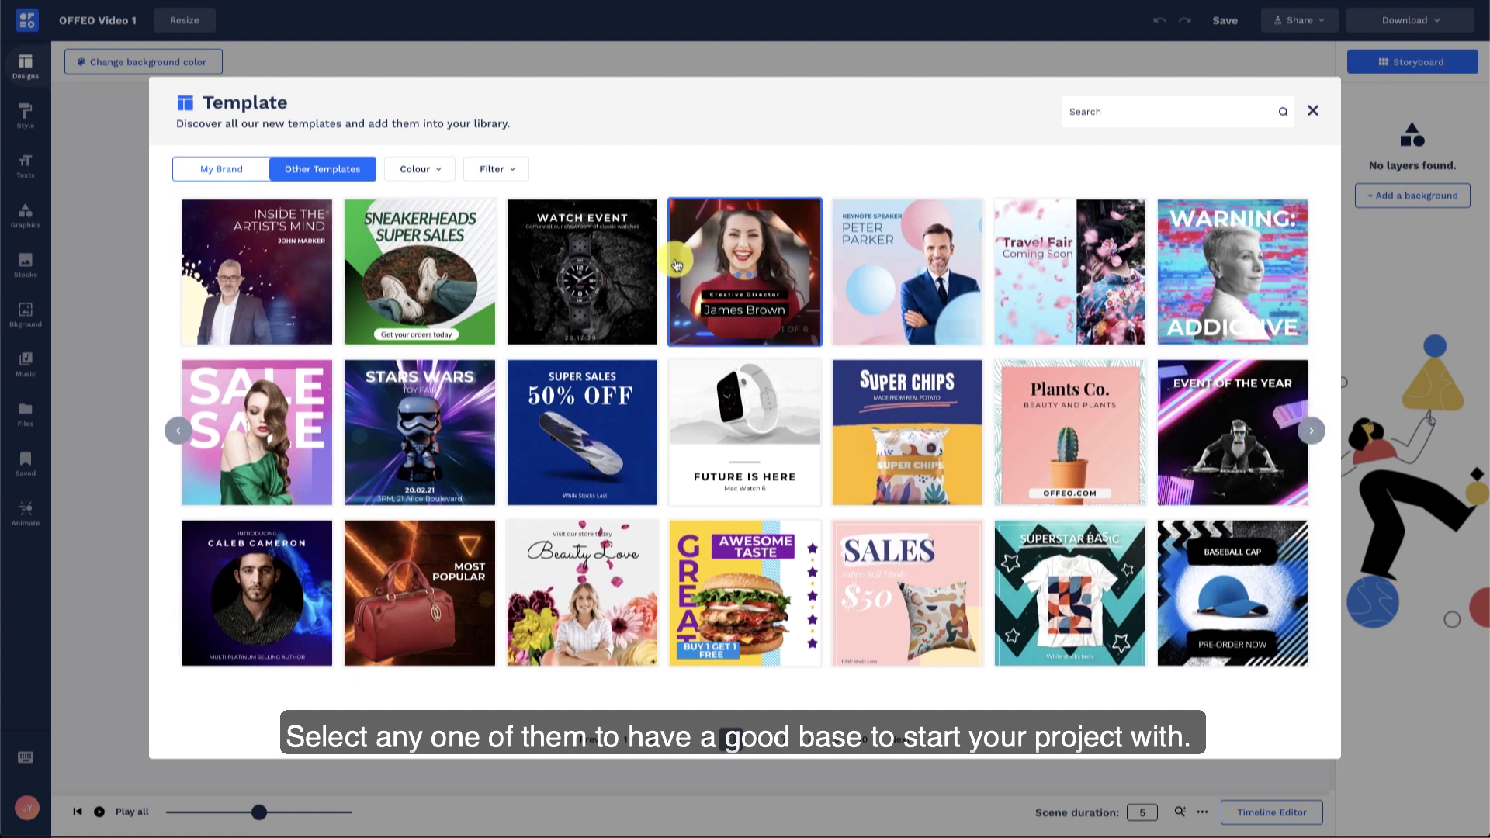
{"action": "left_click", "coordinate": [522, 175]}
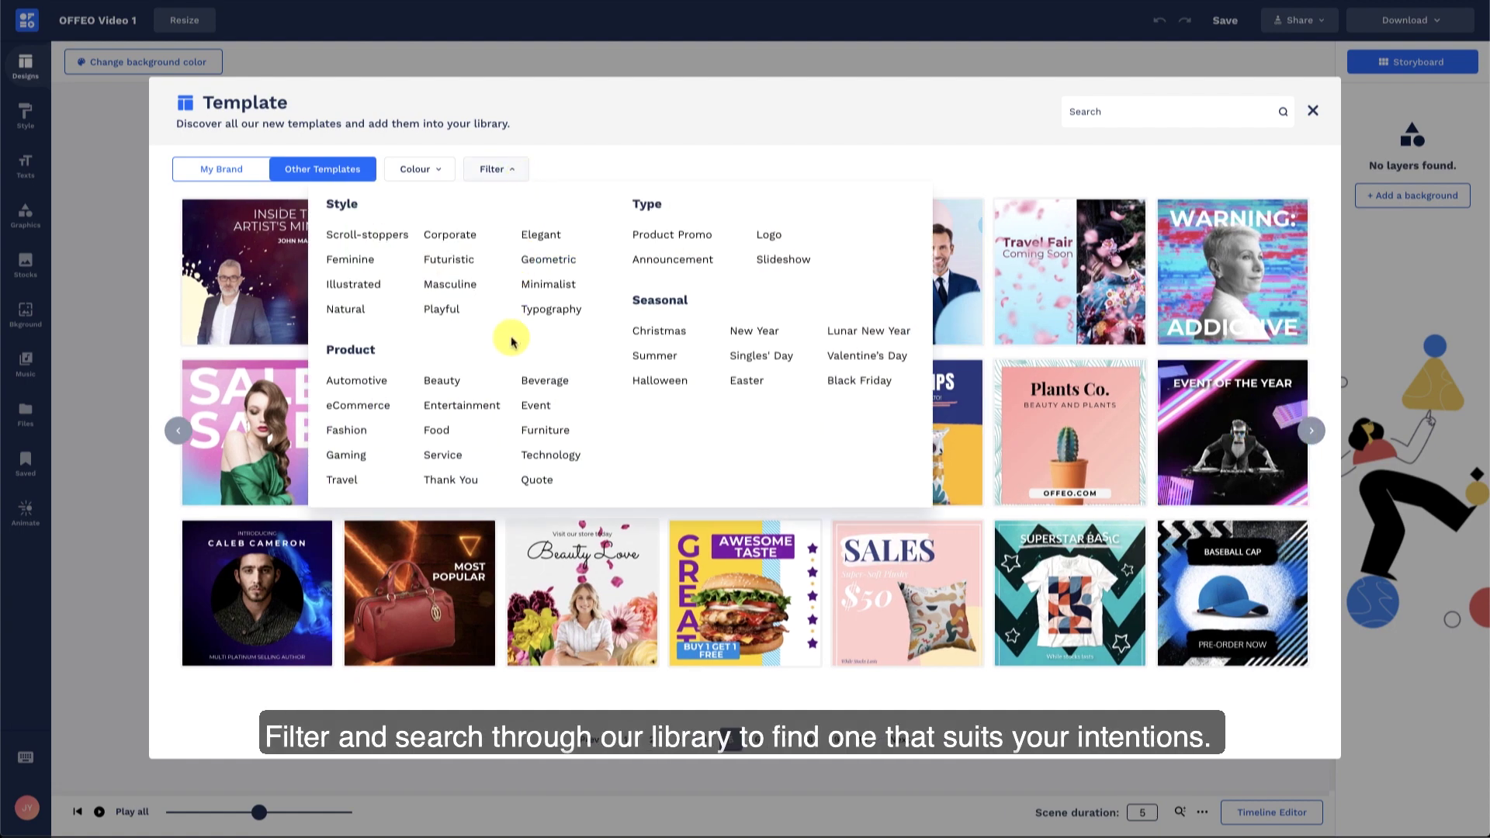
{"action": "left_click", "coordinate": [449, 431]}
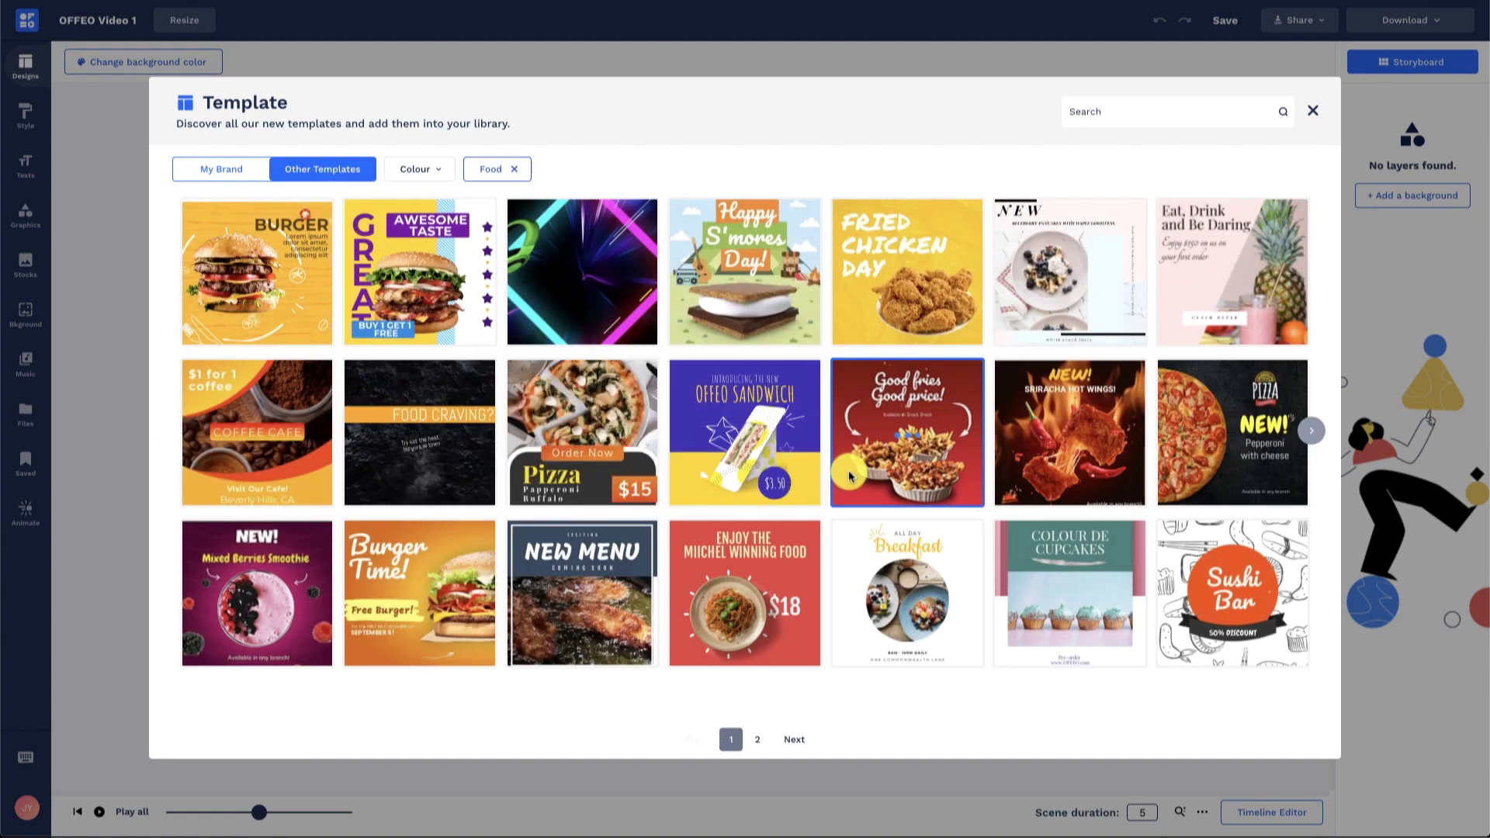
{"action": "left_click", "coordinate": [850, 475]}
Go to the brand style settings and confirm leaving the editor
{"action": "left_click", "coordinate": [28, 172]}
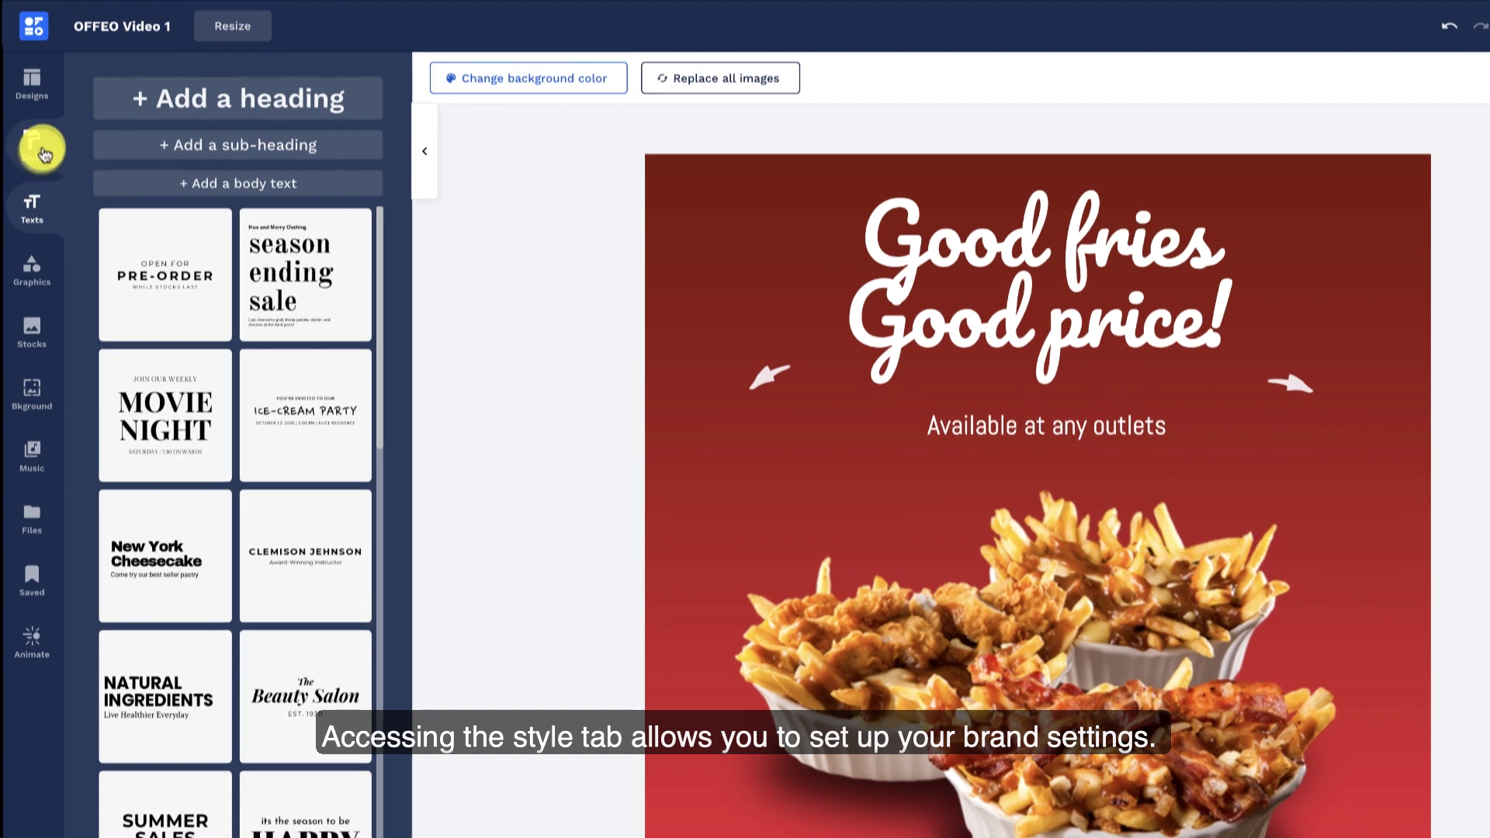
{"action": "left_click", "coordinate": [35, 131]}
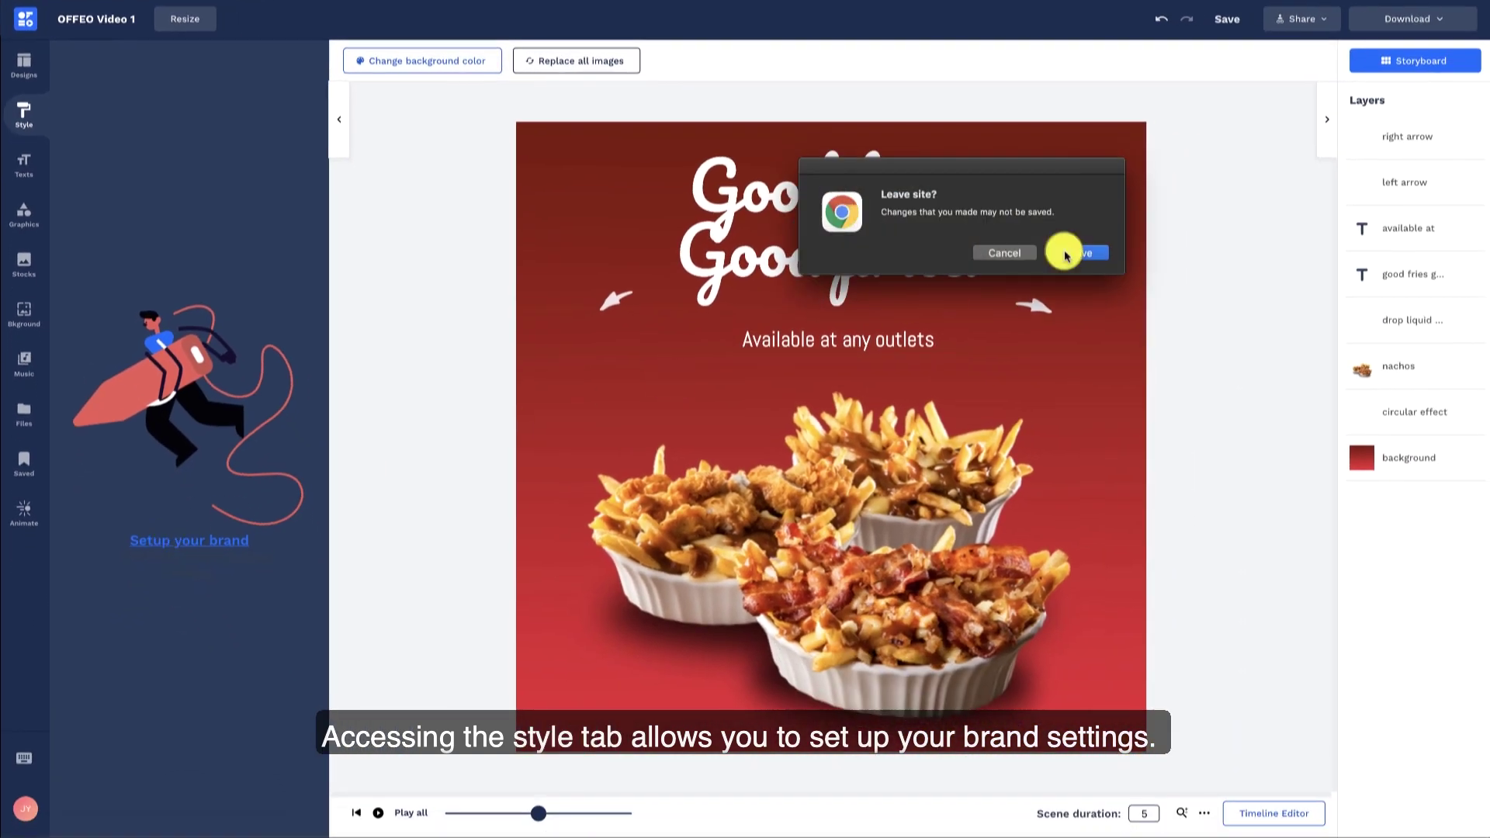
{"action": "left_click", "coordinate": [1064, 249]}
{"action": "type", "text": "csart.com"}
Generate the Pizzahut brand designs and pick the Eccentric font style
{"action": "left_click", "coordinate": [520, 470]}
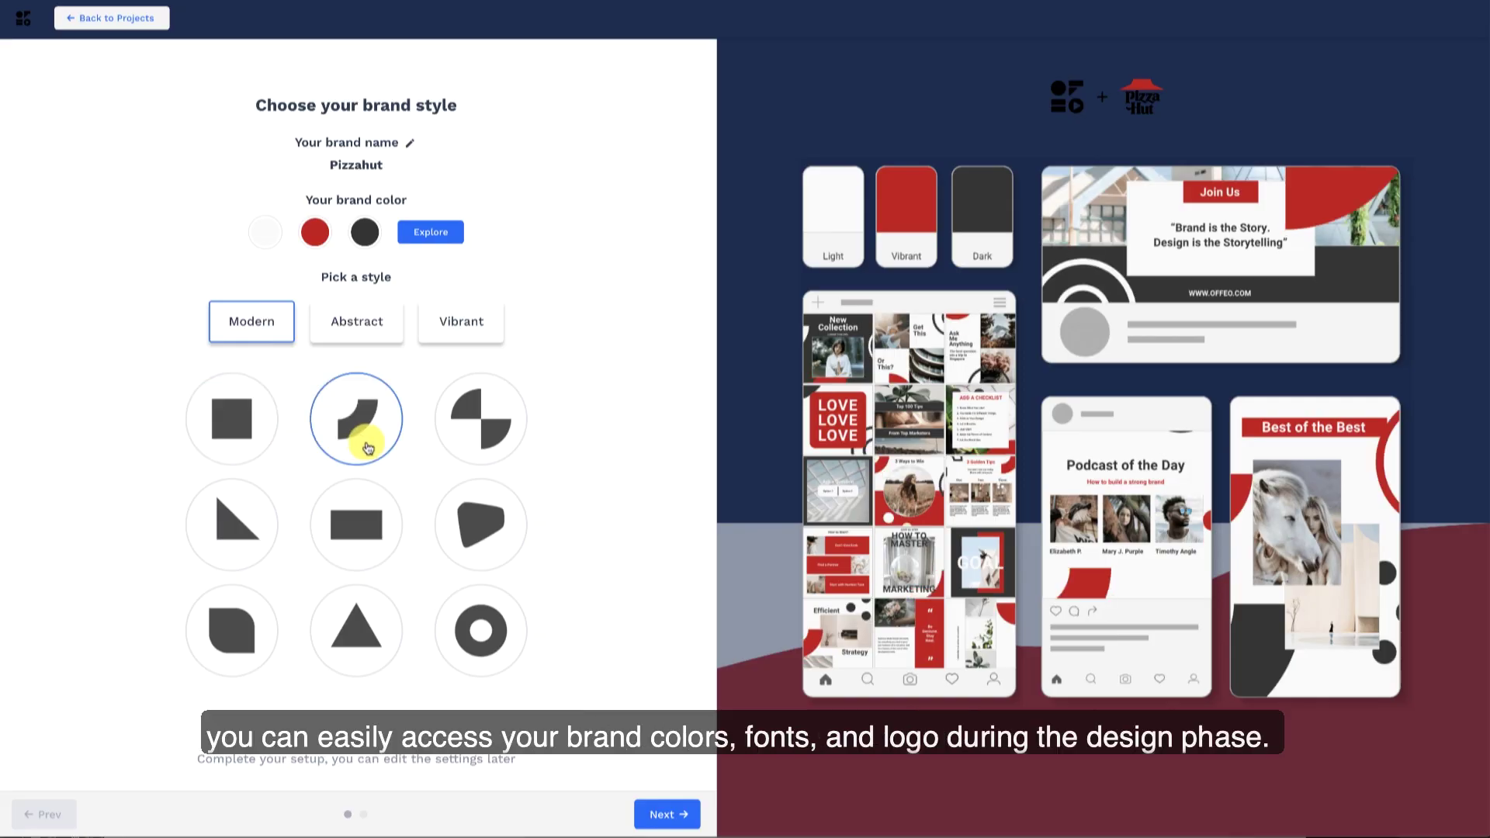
{"action": "left_click", "coordinate": [649, 813]}
{"action": "left_click", "coordinate": [419, 299]}
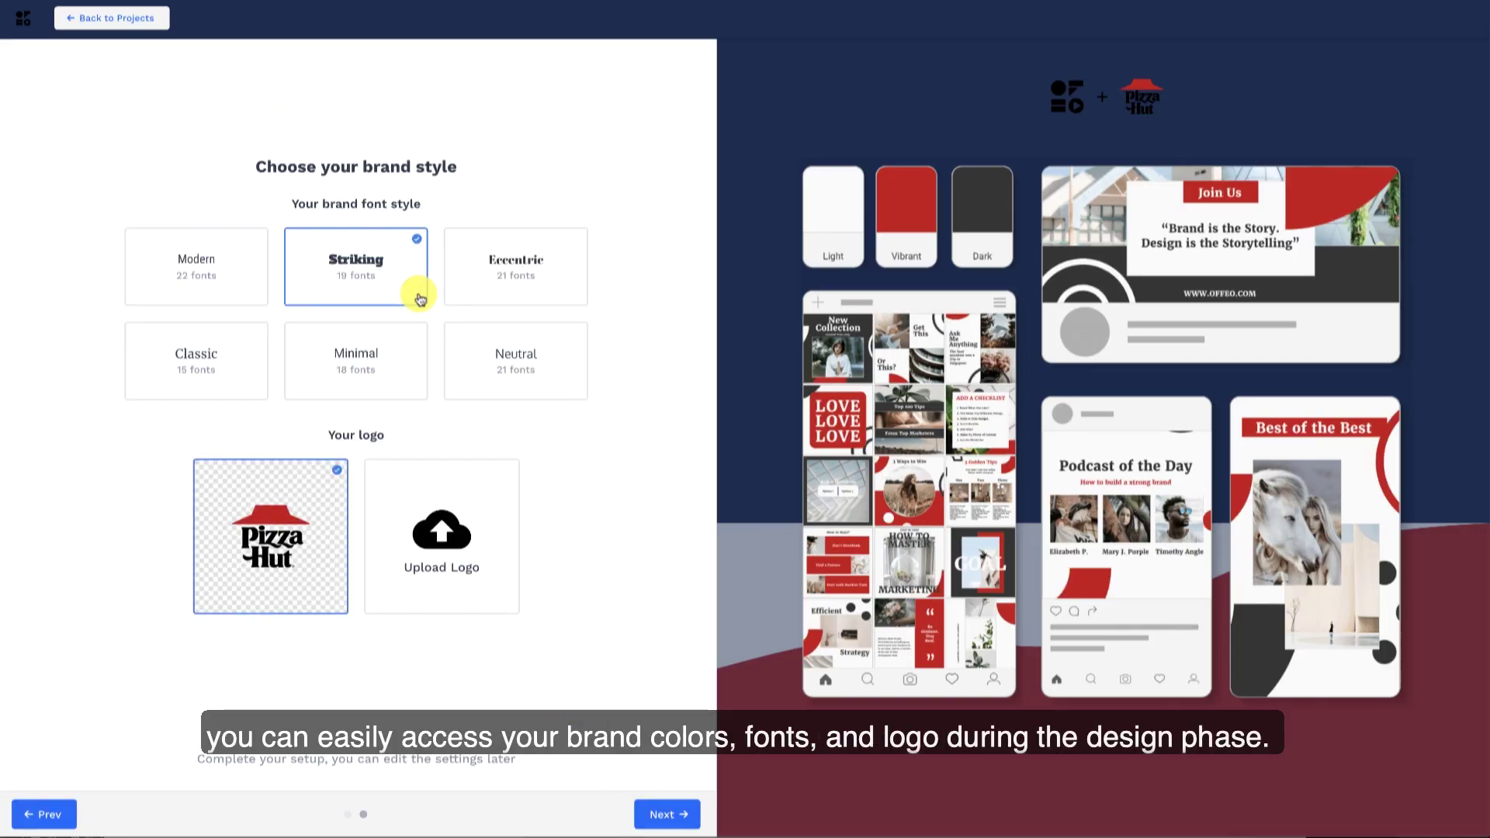
{"action": "left_click", "coordinate": [518, 293]}
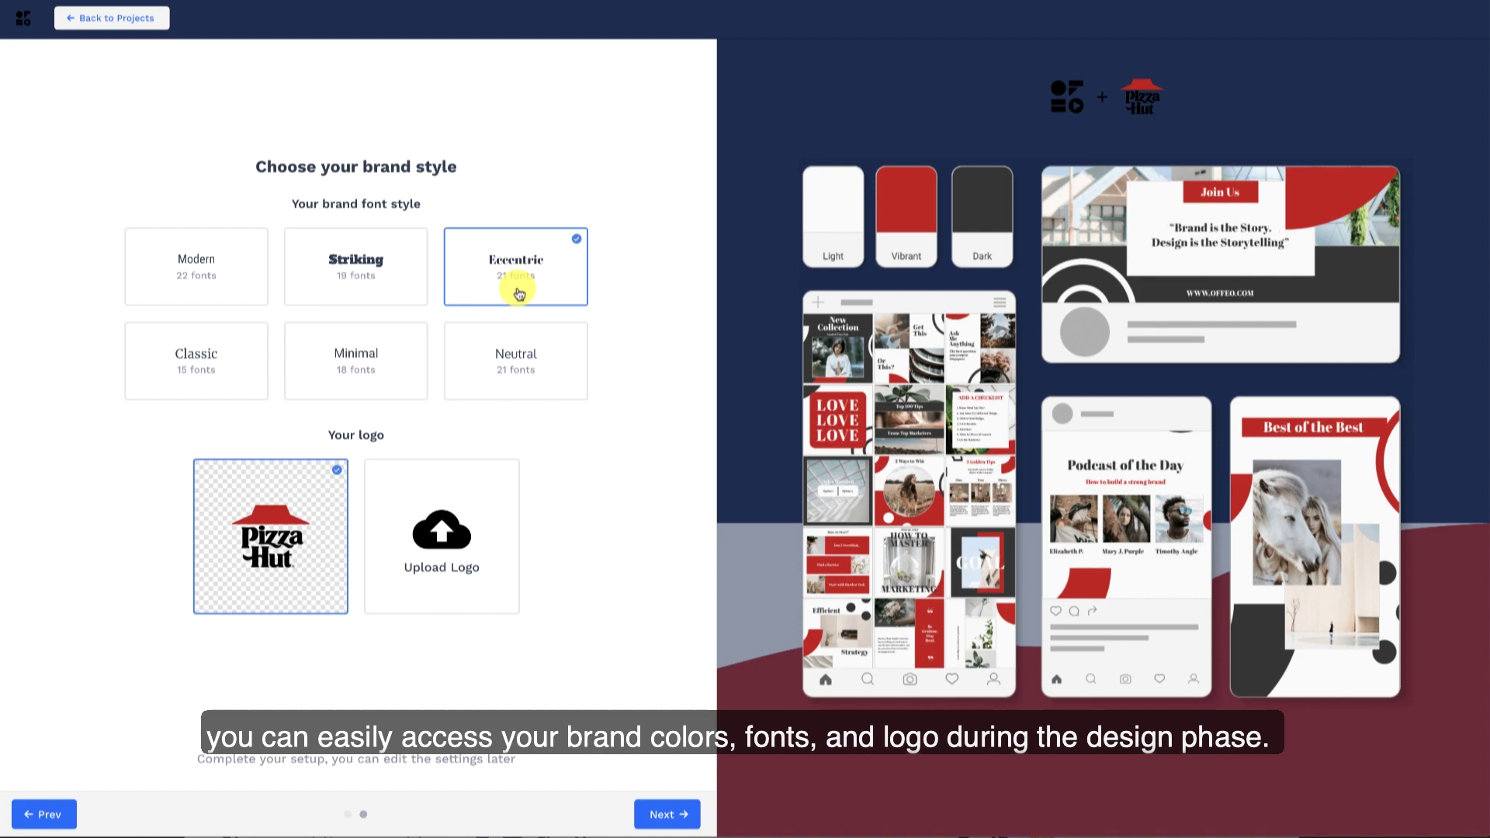
{"action": "left_click", "coordinate": [679, 817]}
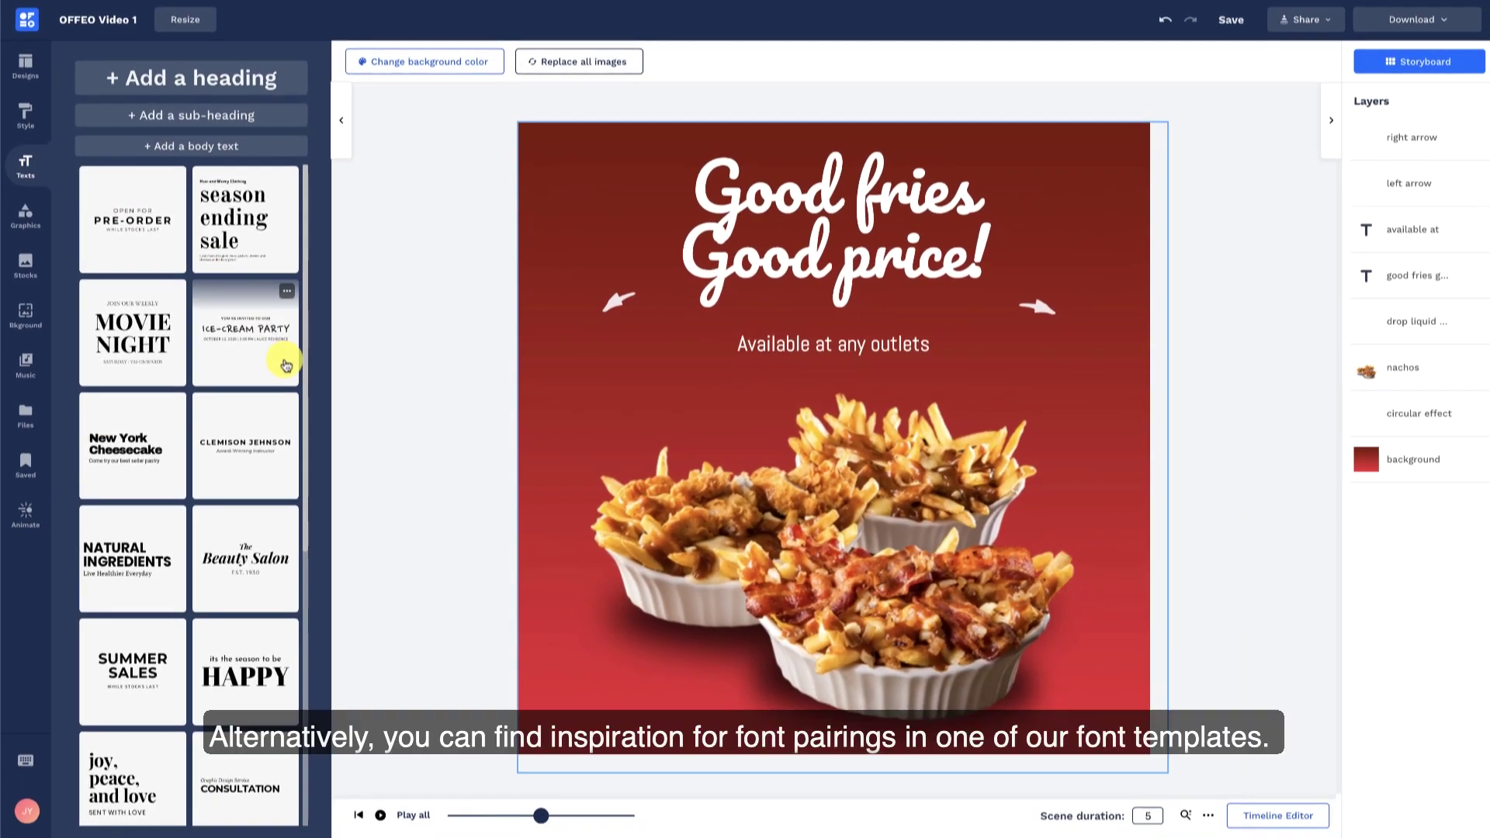
{"action": "scroll", "coordinate": [286, 364], "scroll_direction": "down", "scroll_amount": 1}
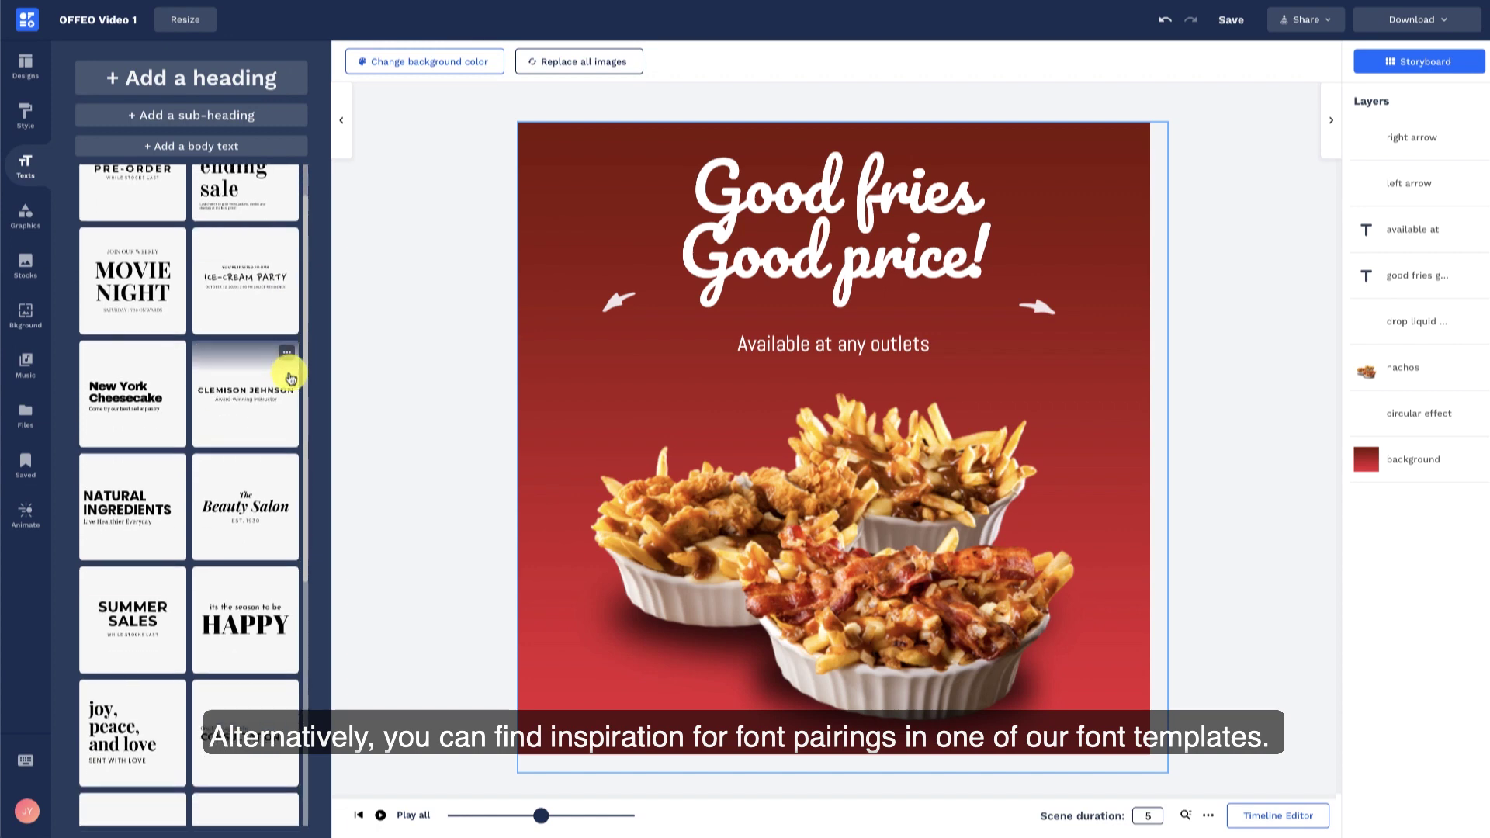
{"action": "scroll", "coordinate": [290, 378], "scroll_direction": "down", "scroll_amount": 3}
{"action": "scroll", "coordinate": [290, 378], "scroll_direction": "up", "scroll_amount": 4}
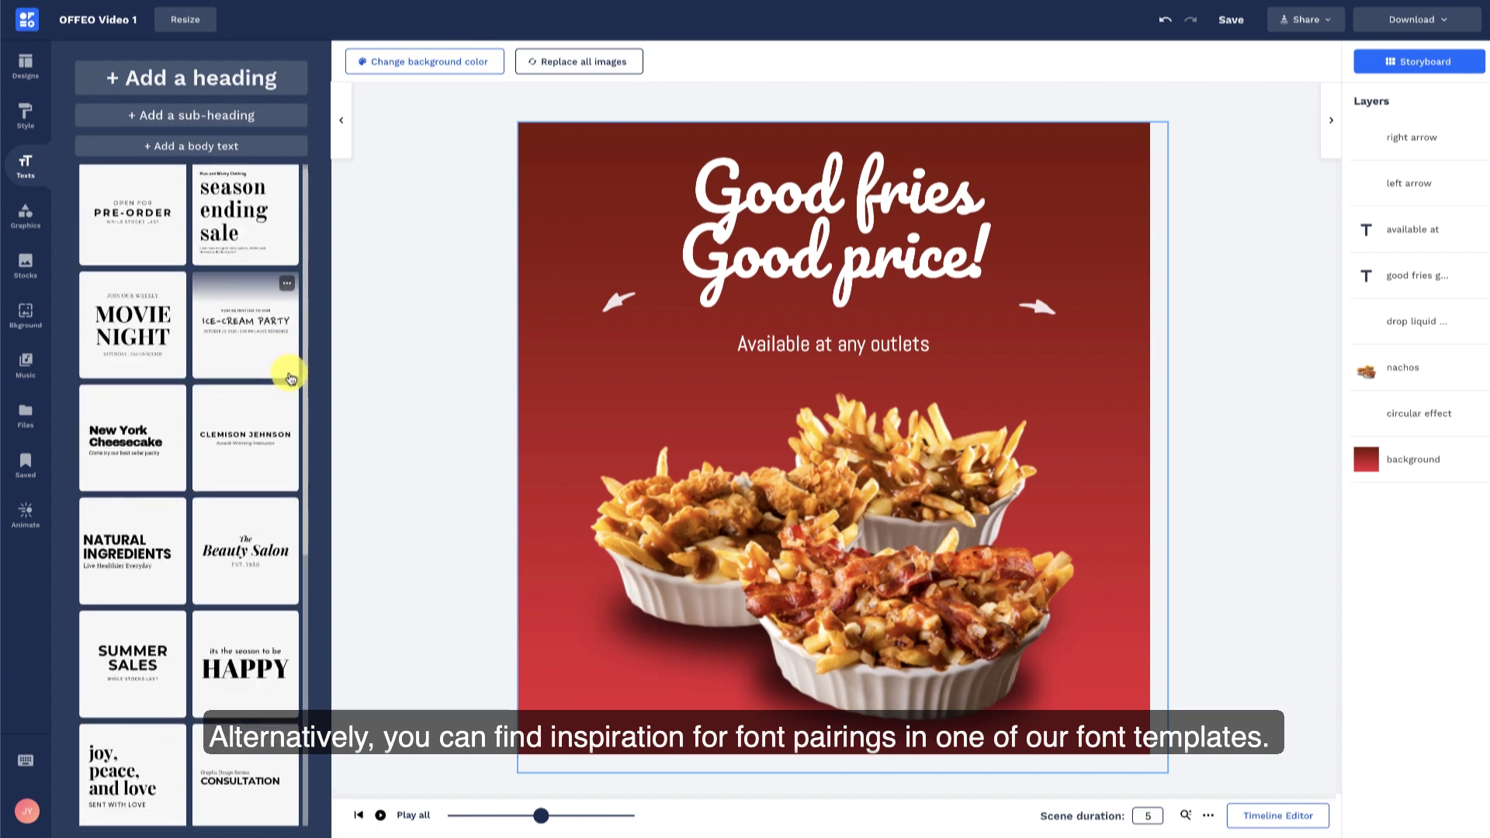
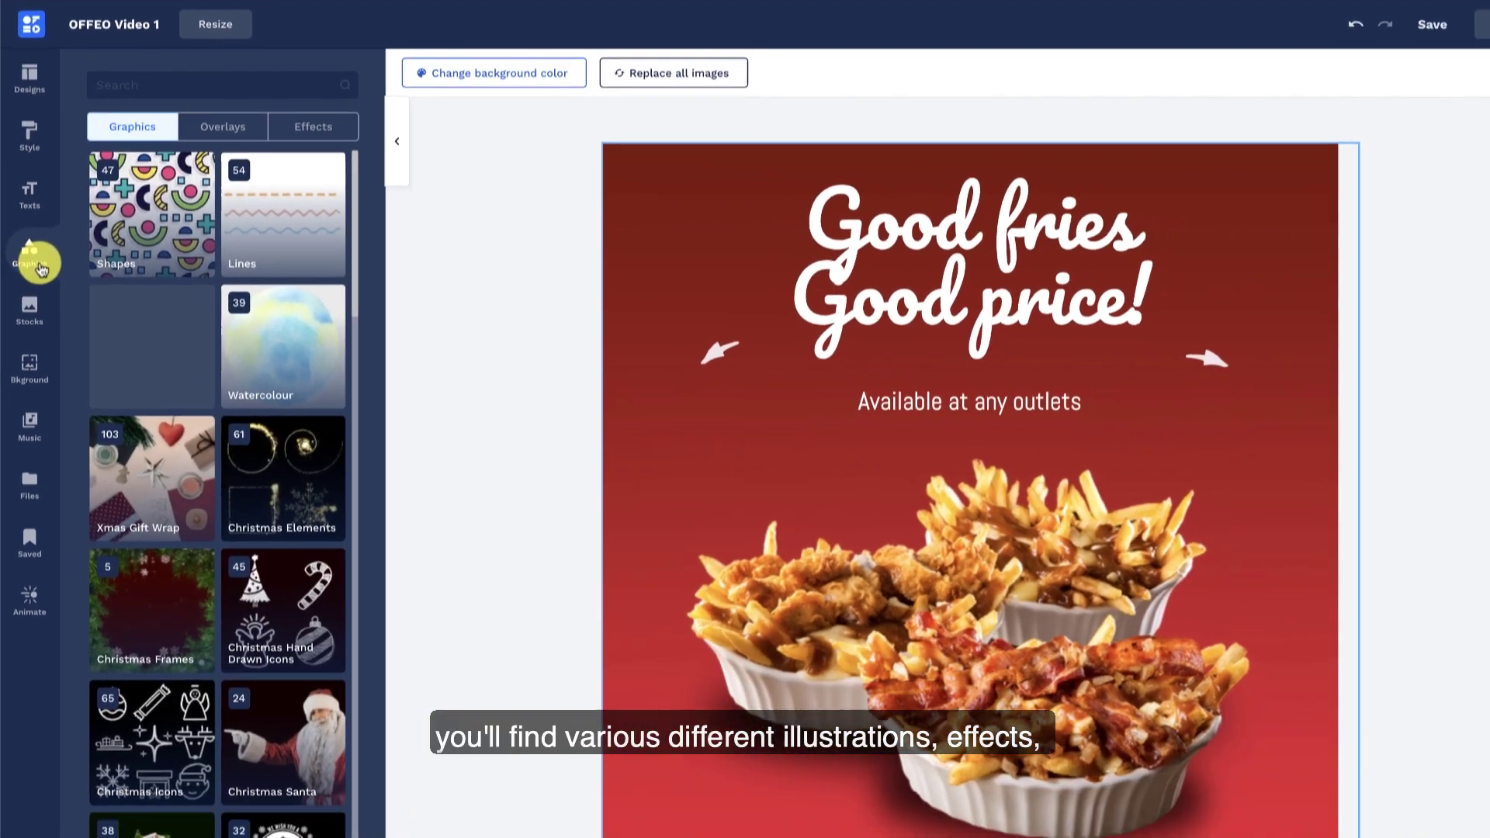
{"action": "scroll", "coordinate": [190, 241], "scroll_direction": "down", "scroll_amount": 2}
{"action": "scroll", "coordinate": [190, 240], "scroll_direction": "down", "scroll_amount": 2}
{"action": "scroll", "coordinate": [190, 242], "scroll_direction": "down", "scroll_amount": 2}
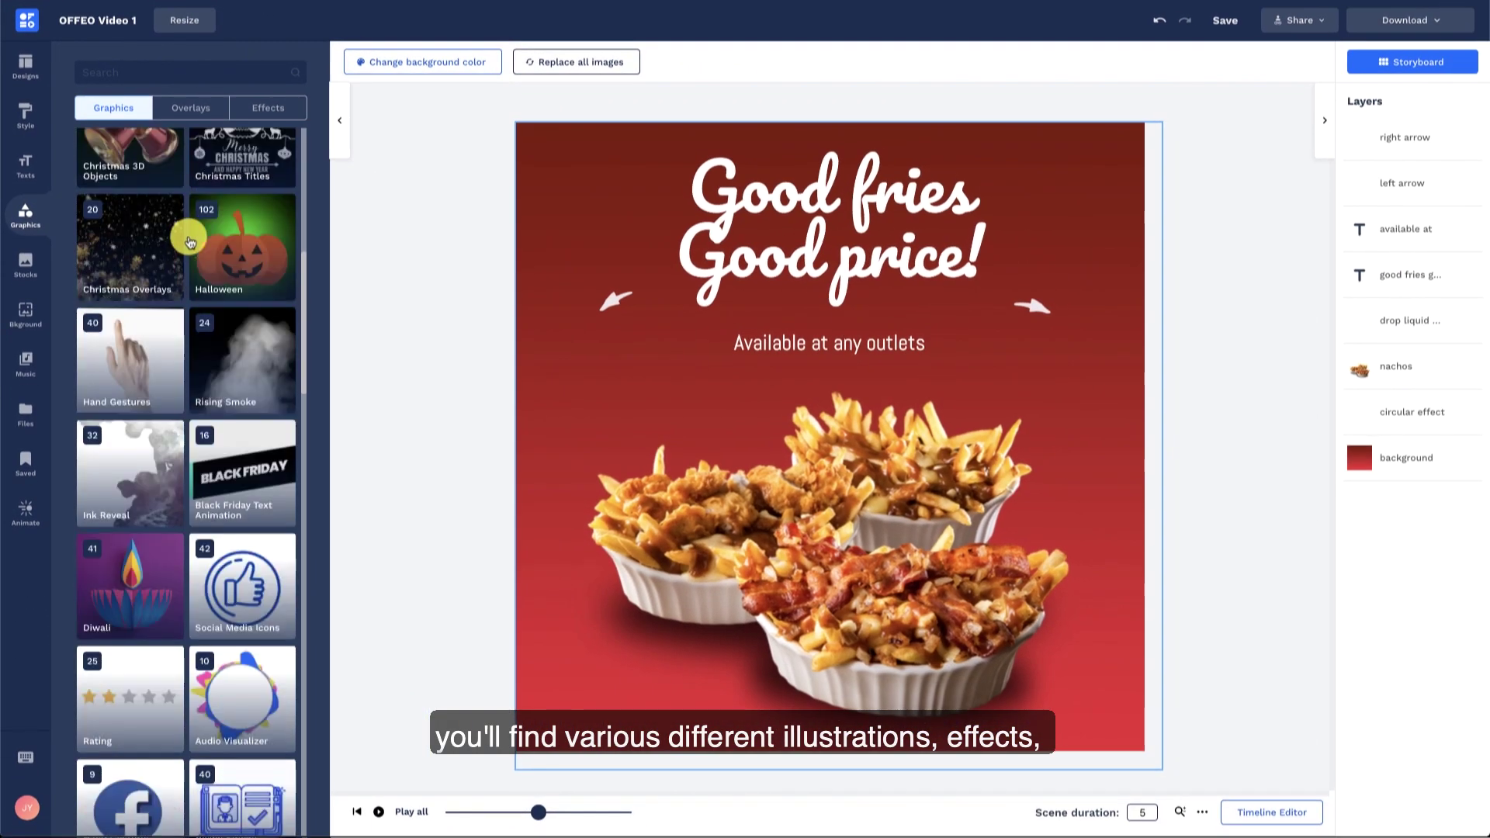
Add a Rising Smoke effect clip over the fries
{"action": "left_click", "coordinate": [186, 107]}
{"action": "left_click", "coordinate": [270, 109]}
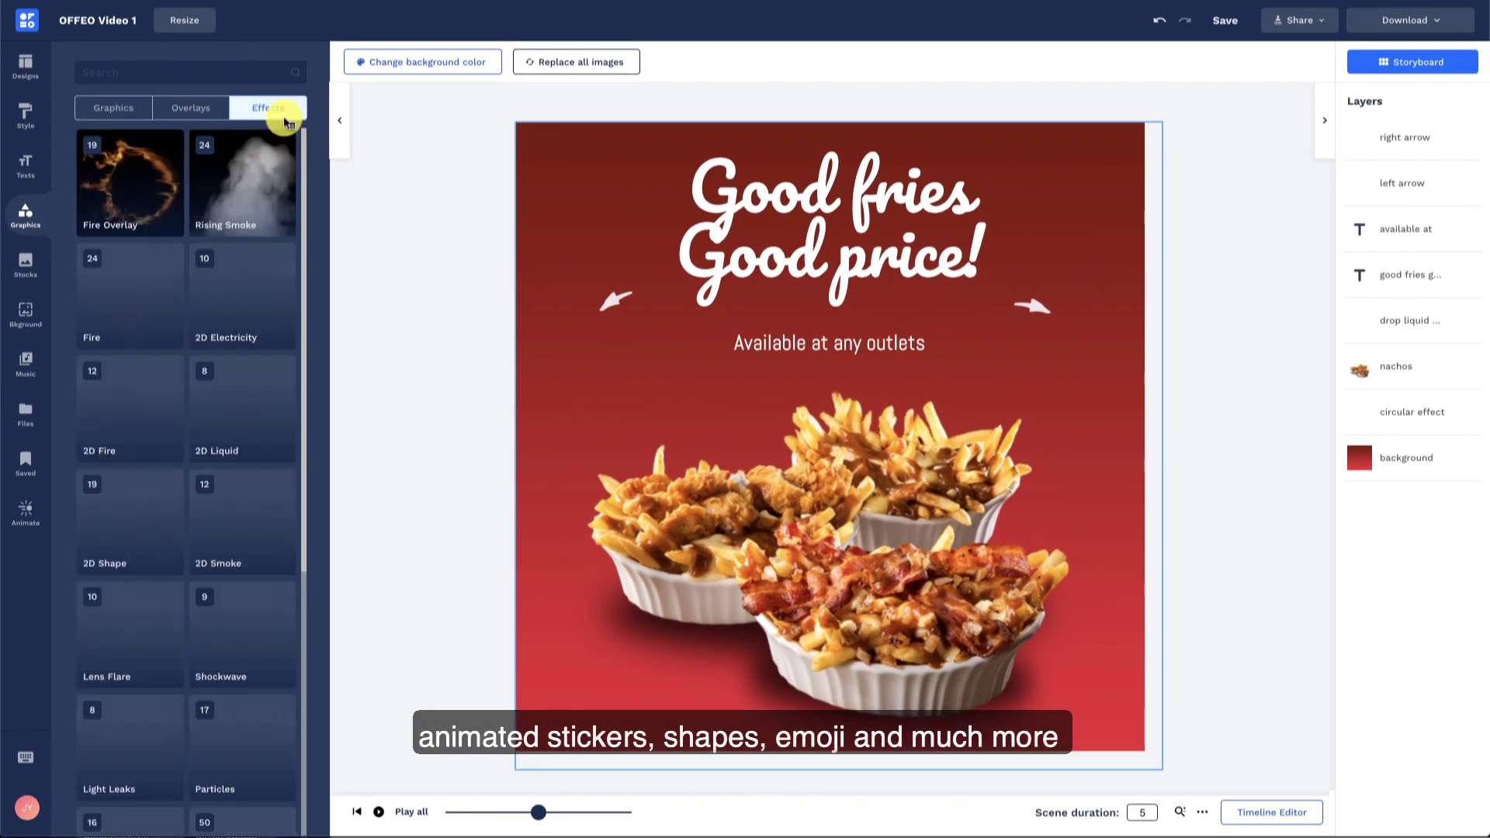
{"action": "left_click", "coordinate": [252, 200]}
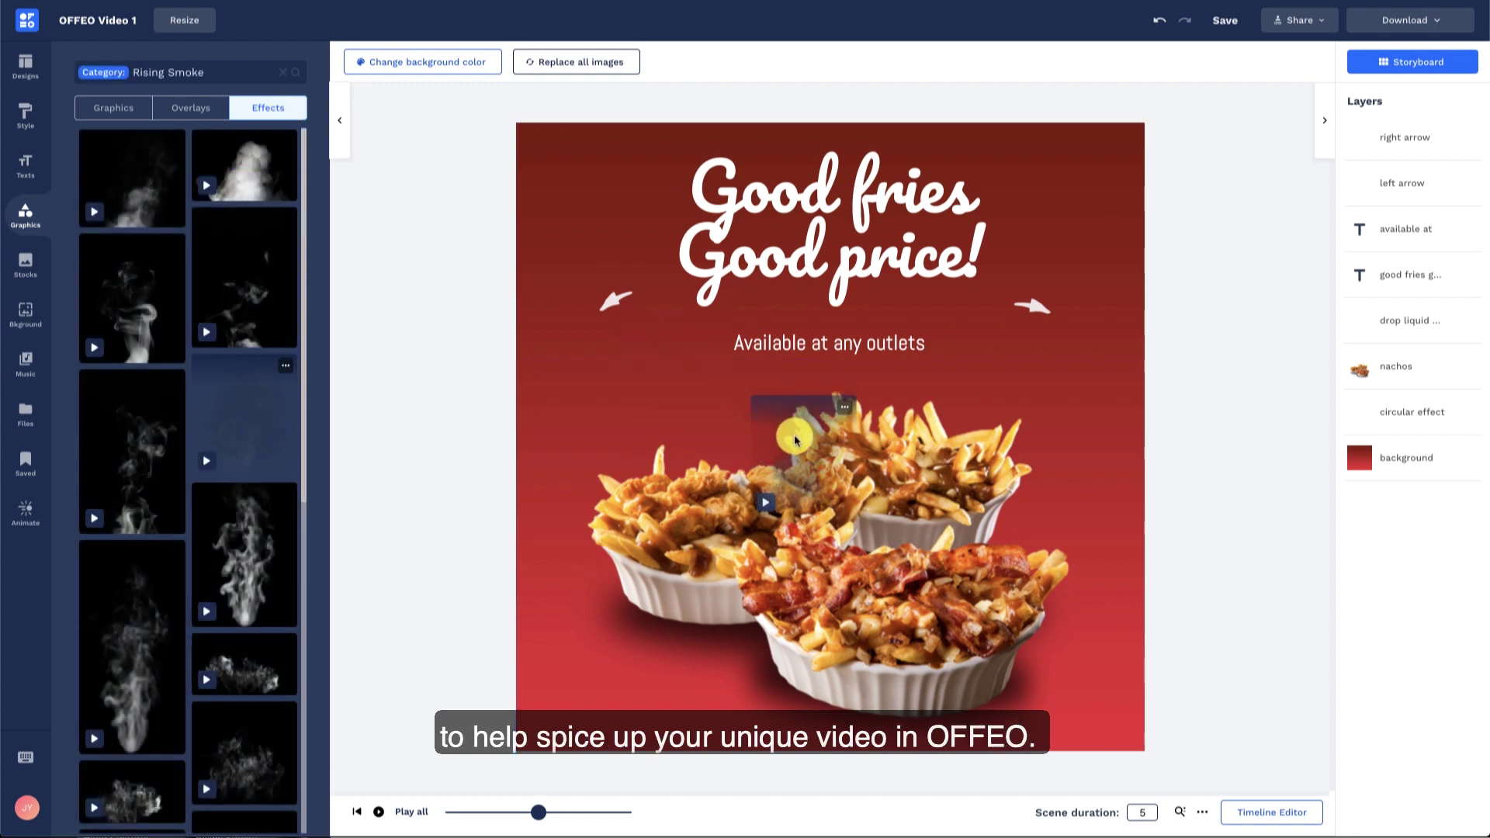
{"action": "left_click_drag", "start_coordinate": [249, 431], "coordinate": [799, 427]}
Move the smoke layer behind the fries image and play the scene
{"action": "left_click_drag", "start_coordinate": [1430, 207], "coordinate": [1418, 414]}
{"action": "left_click", "coordinate": [1296, 482]}
{"action": "left_click", "coordinate": [380, 811]}
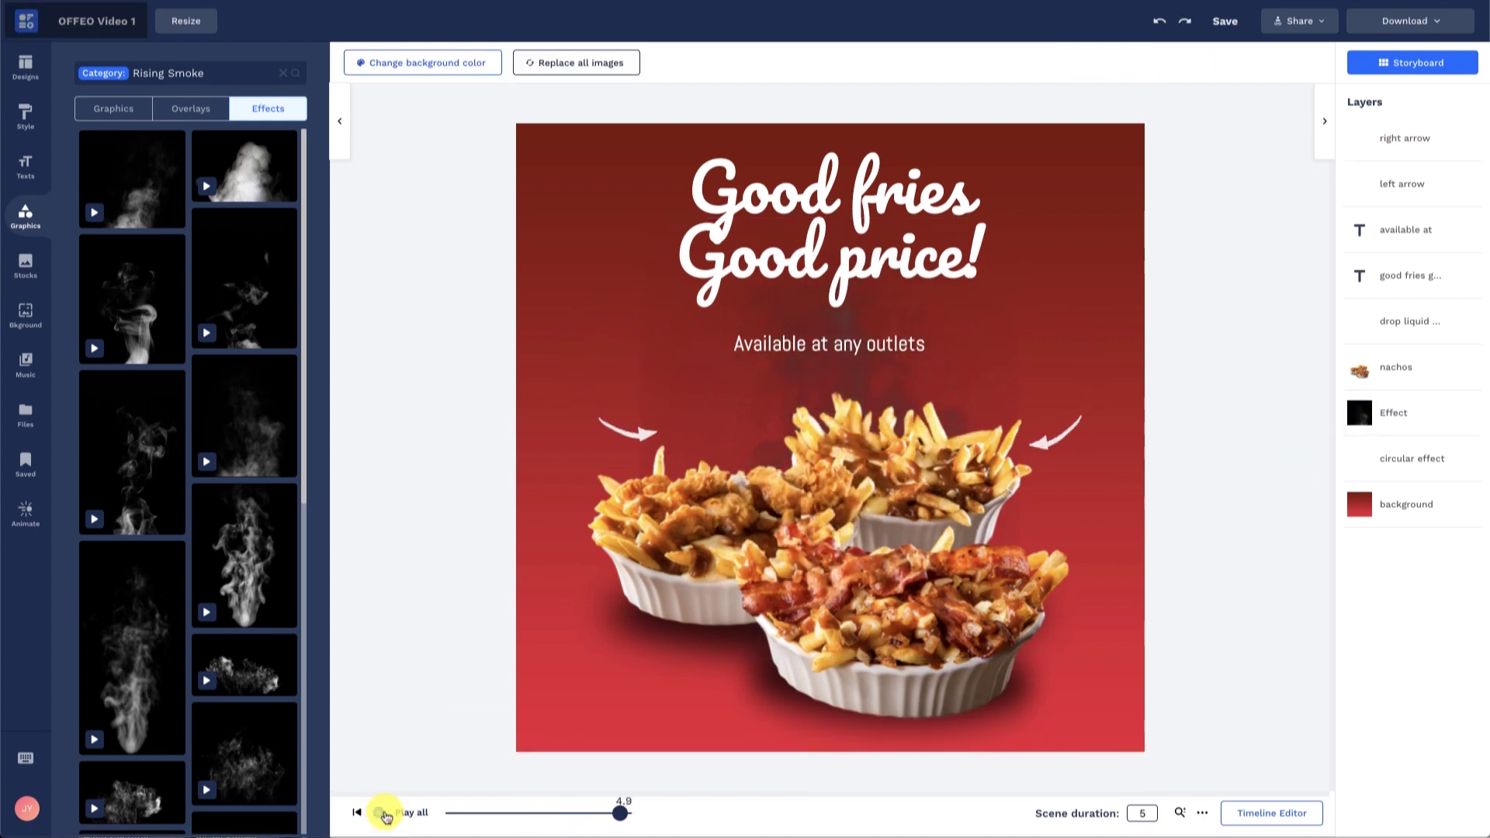
Browse stock photos and videos, then bring up the background textures library
{"action": "left_click", "coordinate": [25, 266]}
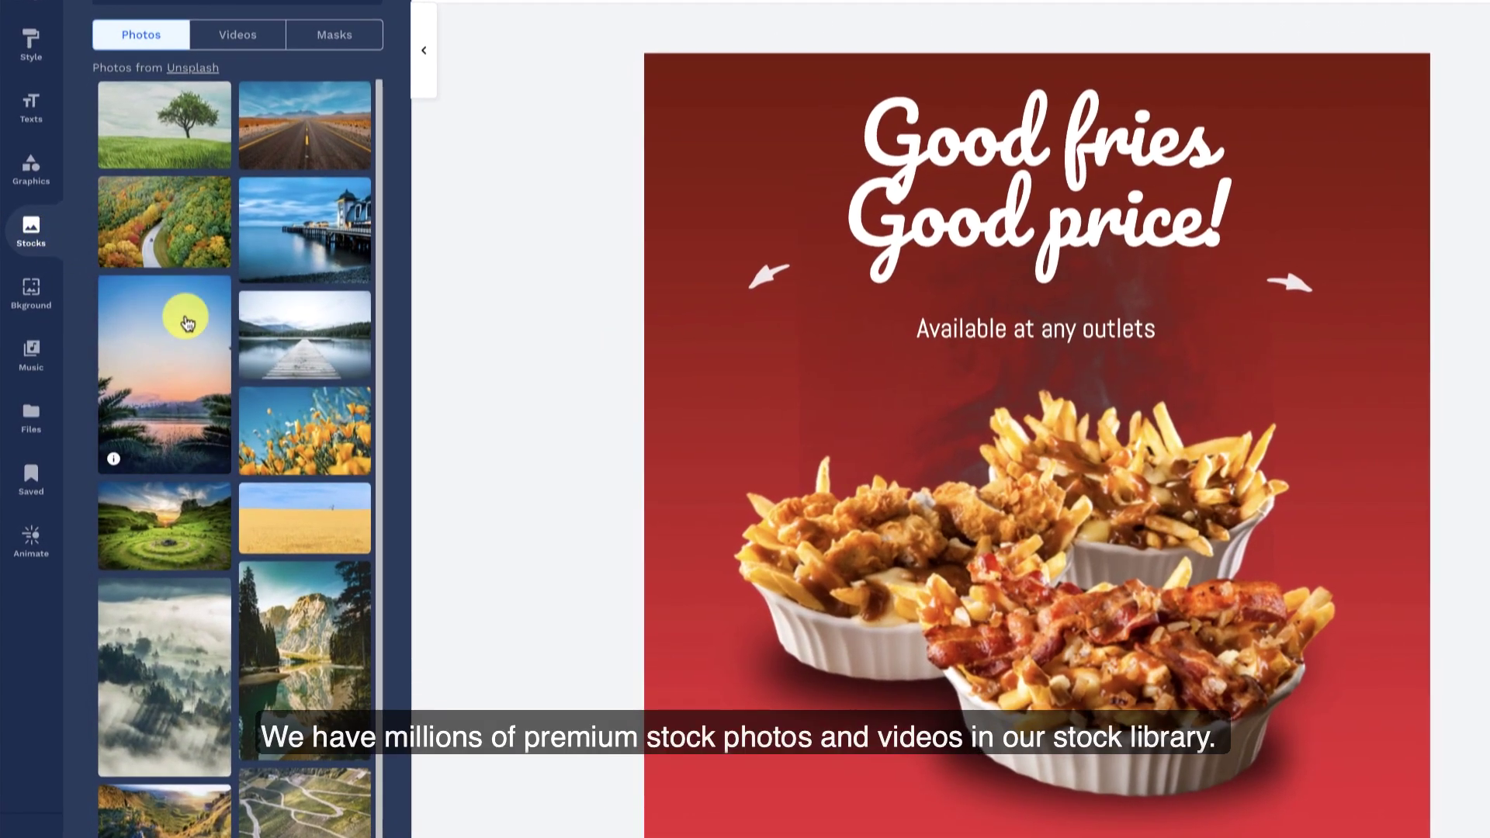
{"action": "scroll", "coordinate": [194, 336], "scroll_direction": "down", "scroll_amount": 3}
{"action": "scroll", "coordinate": [196, 345], "scroll_direction": "down", "scroll_amount": 3}
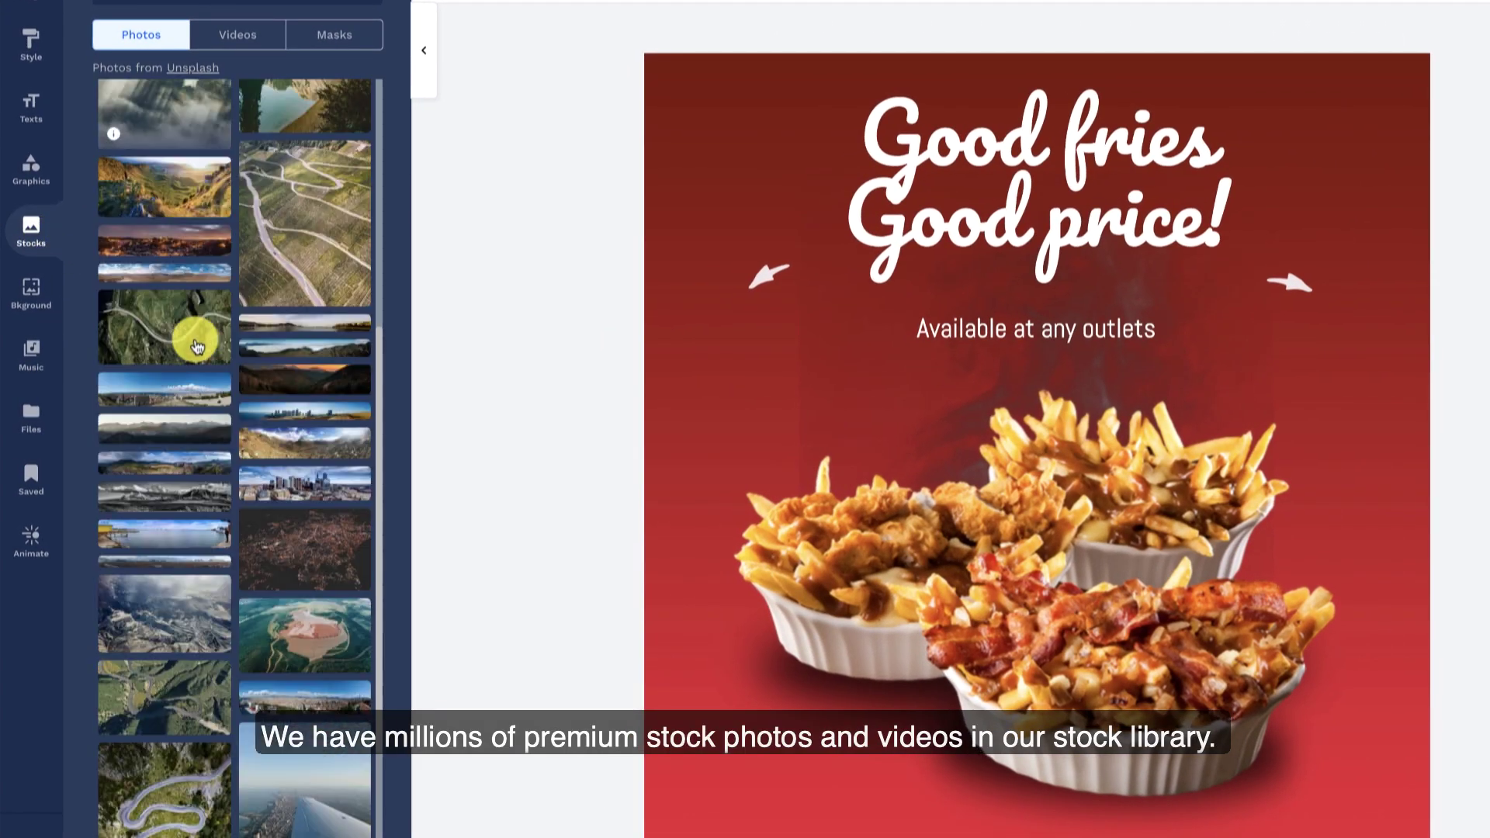
{"action": "left_click", "coordinate": [239, 48]}
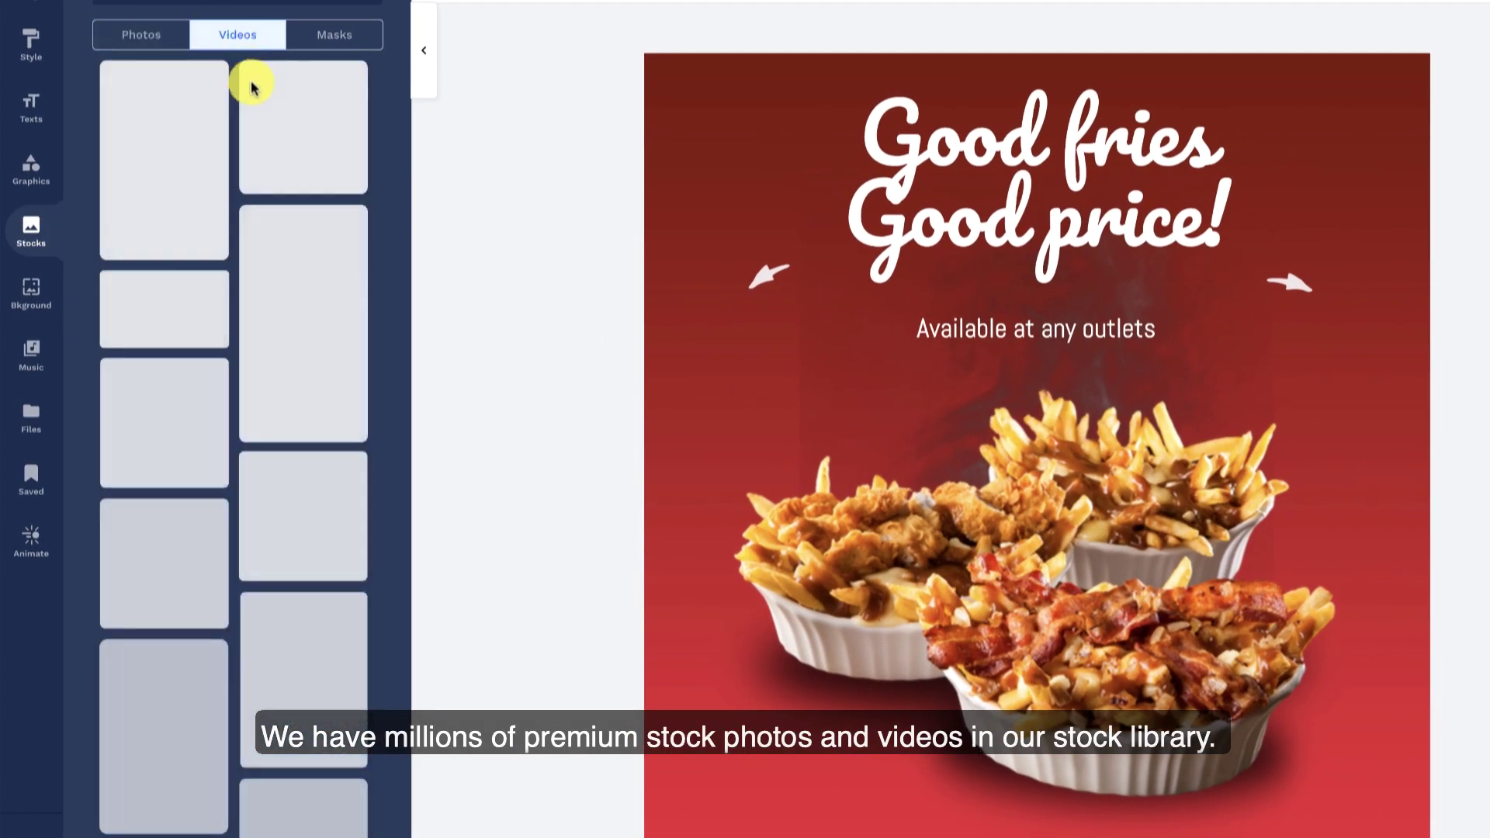
{"action": "scroll", "coordinate": [388, 198], "scroll_direction": "down", "scroll_amount": 1}
{"action": "scroll", "coordinate": [372, 199], "scroll_direction": "down", "scroll_amount": 1}
{"action": "scroll", "coordinate": [372, 199], "scroll_direction": "down", "scroll_amount": 1}
{"action": "scroll", "coordinate": [359, 206], "scroll_direction": "down", "scroll_amount": 1}
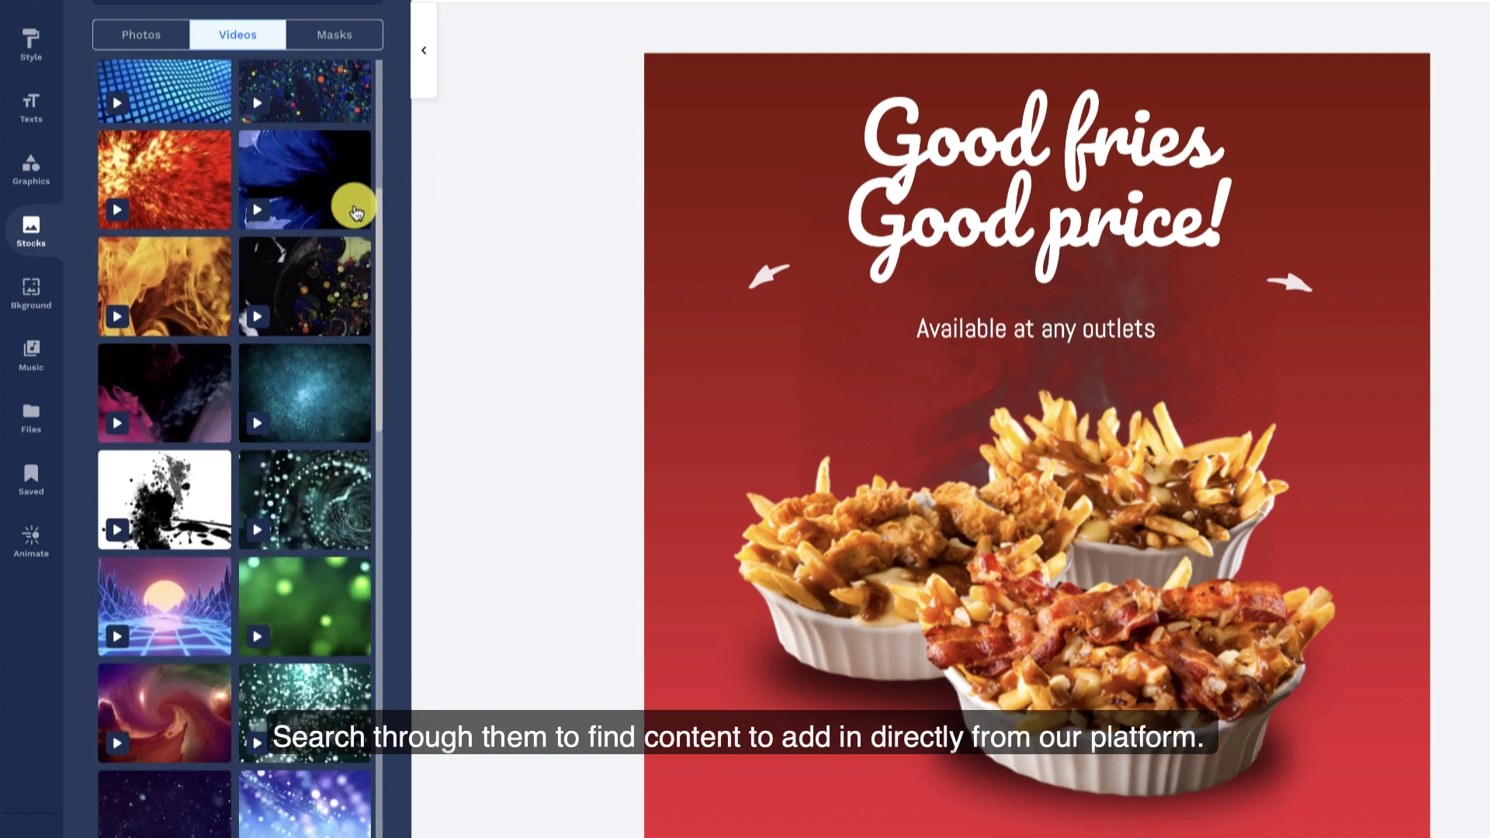
{"action": "left_click", "coordinate": [31, 285]}
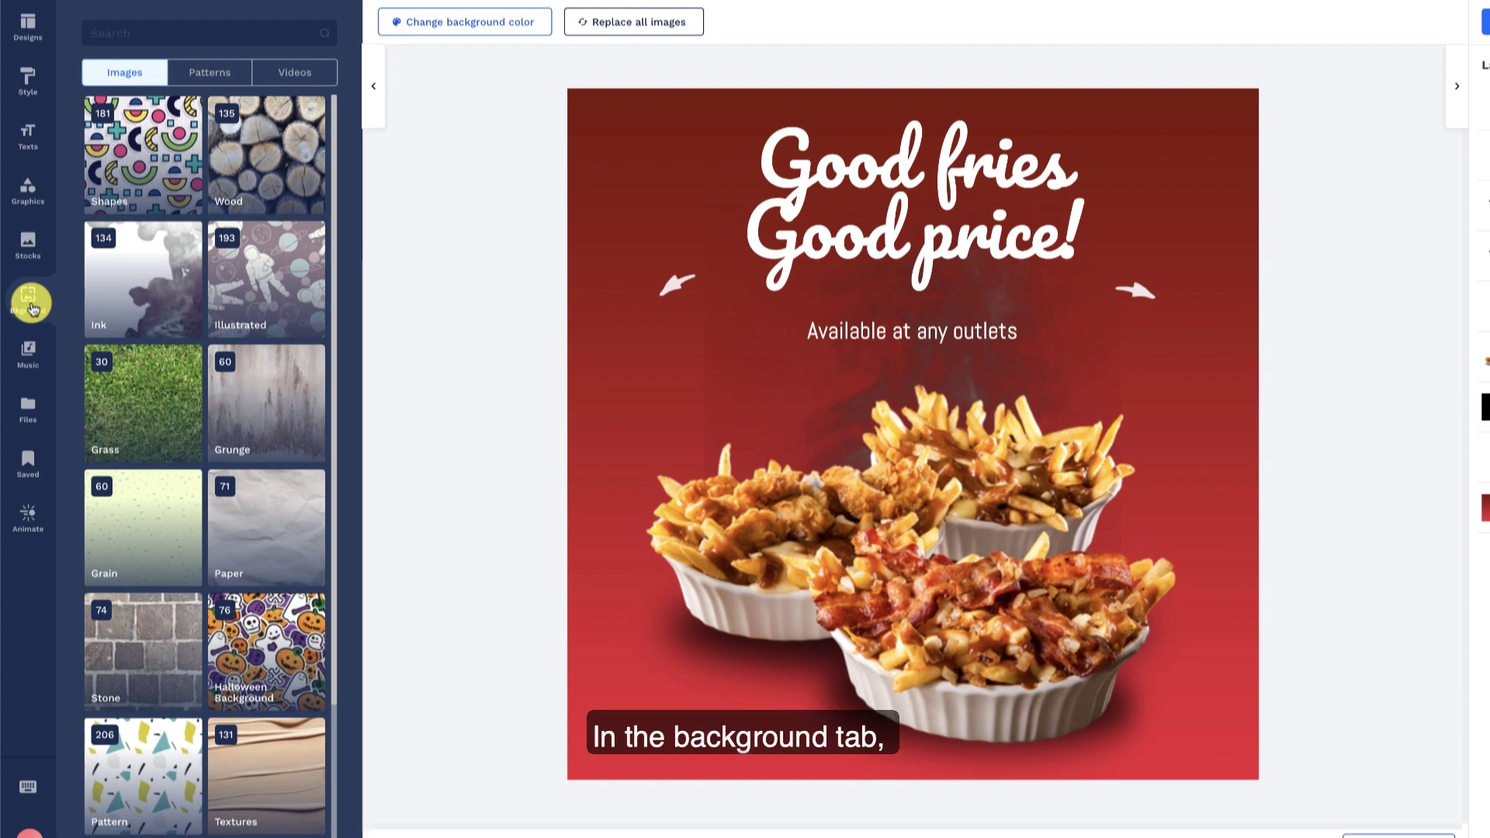
Apply a dark Grunge image background and delete the old red background layer
{"action": "left_click", "coordinate": [214, 87]}
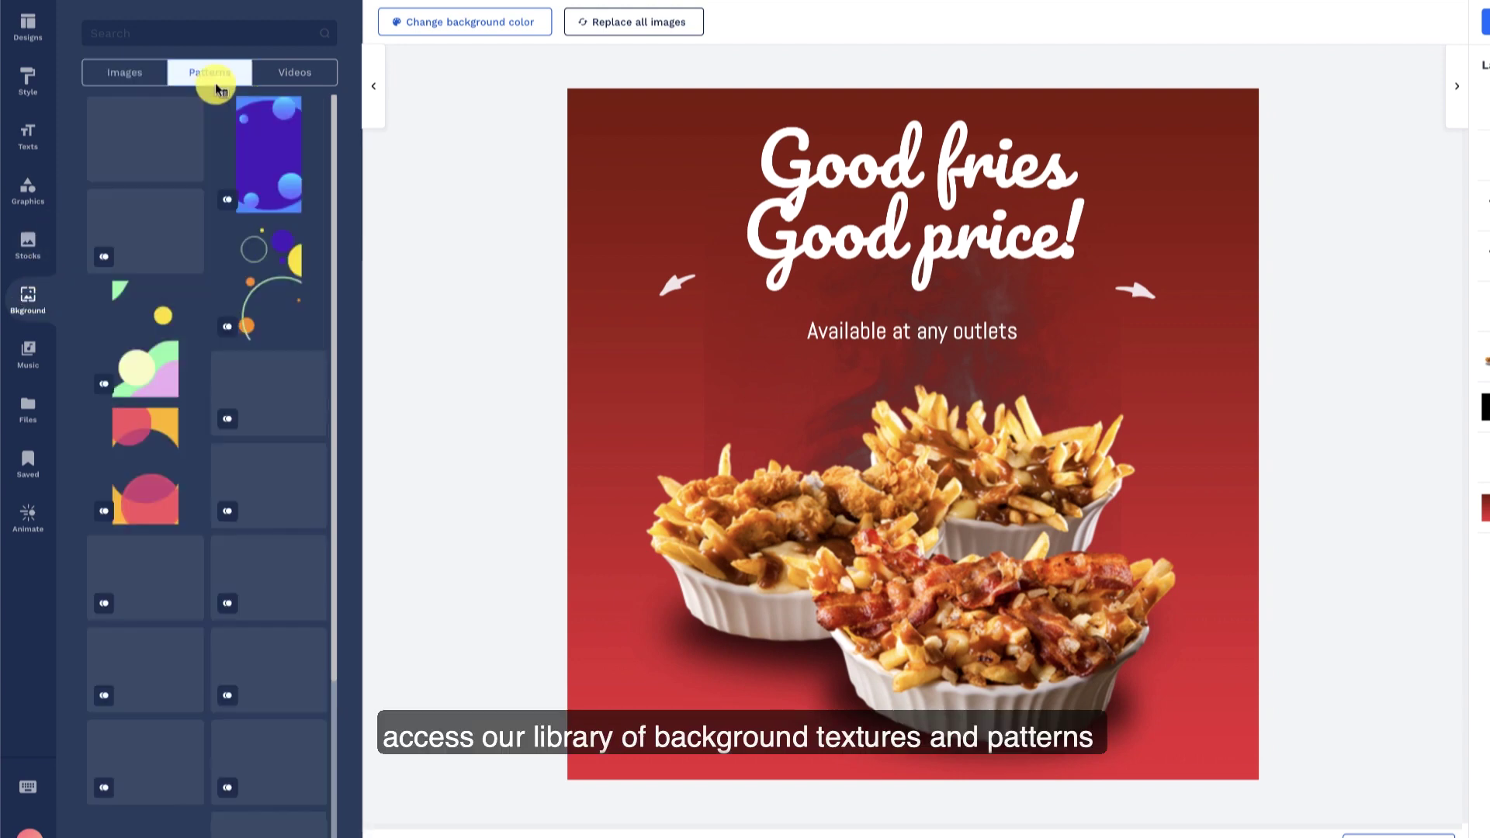
{"action": "left_click", "coordinate": [278, 82]}
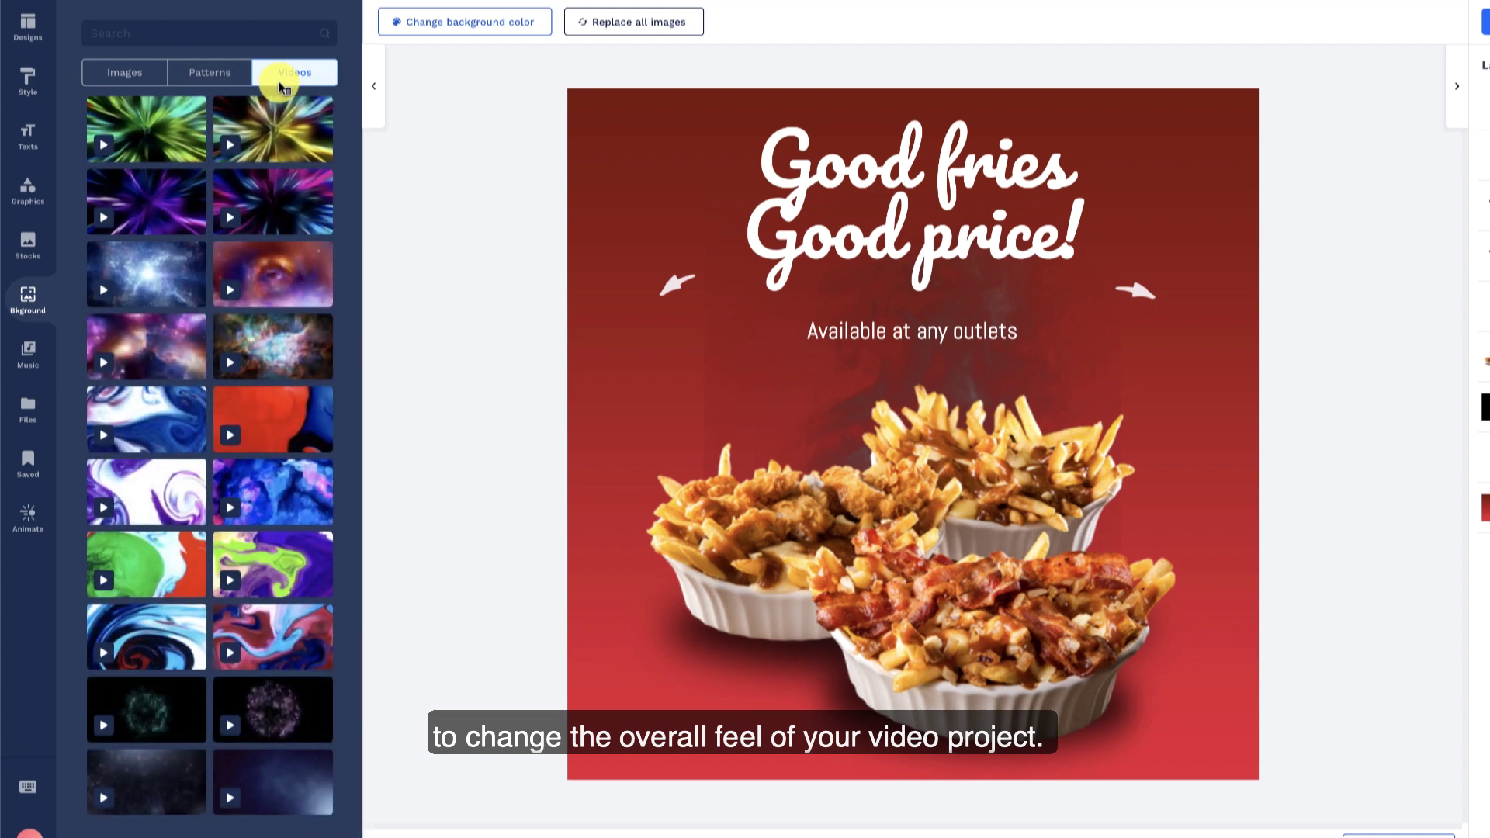
{"action": "left_click", "coordinate": [124, 73]}
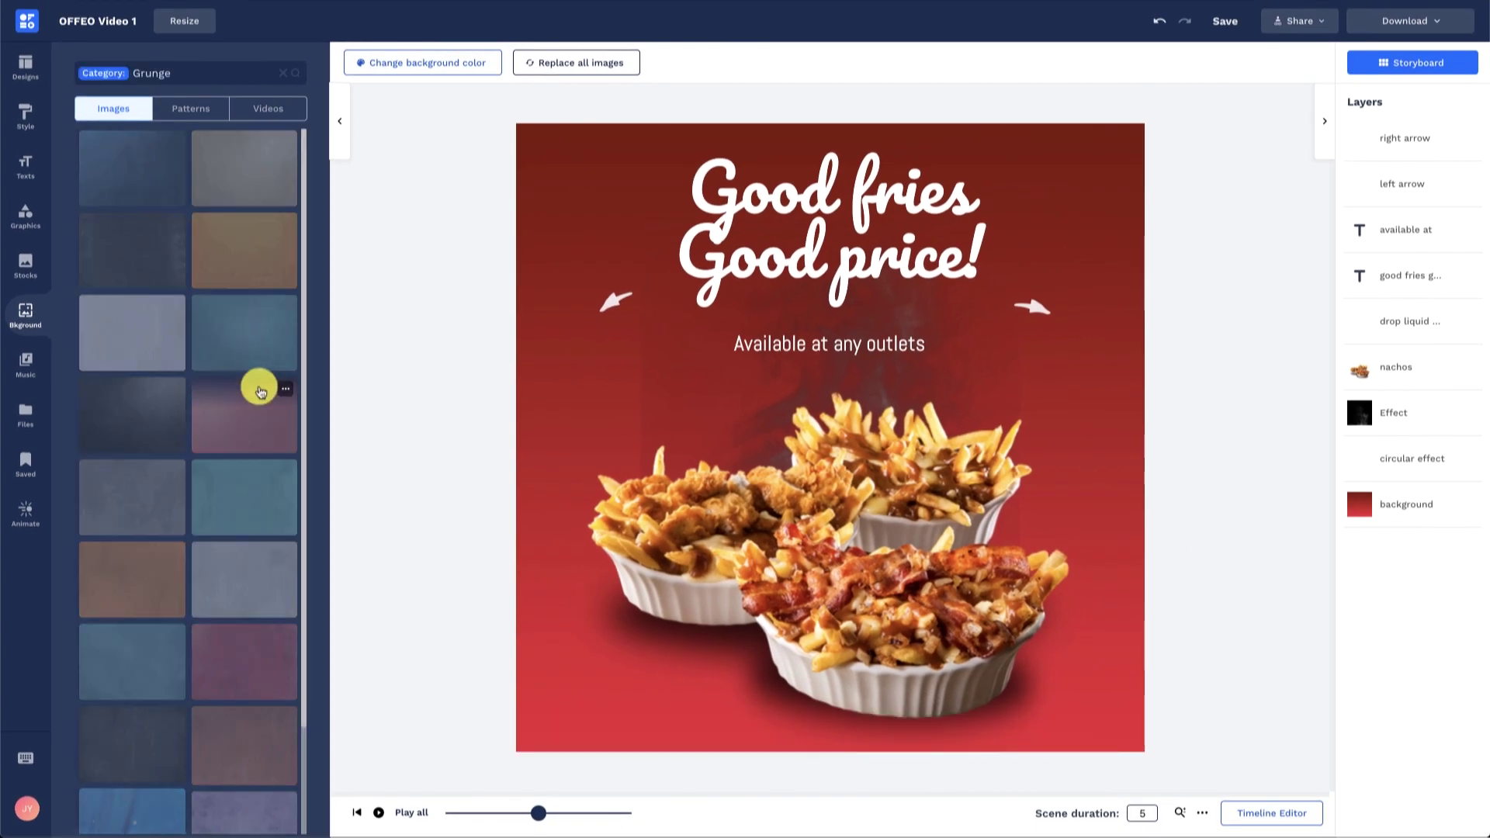
{"action": "scroll", "coordinate": [144, 709], "scroll_direction": "down", "scroll_amount": 1}
{"action": "left_click", "coordinate": [145, 709]}
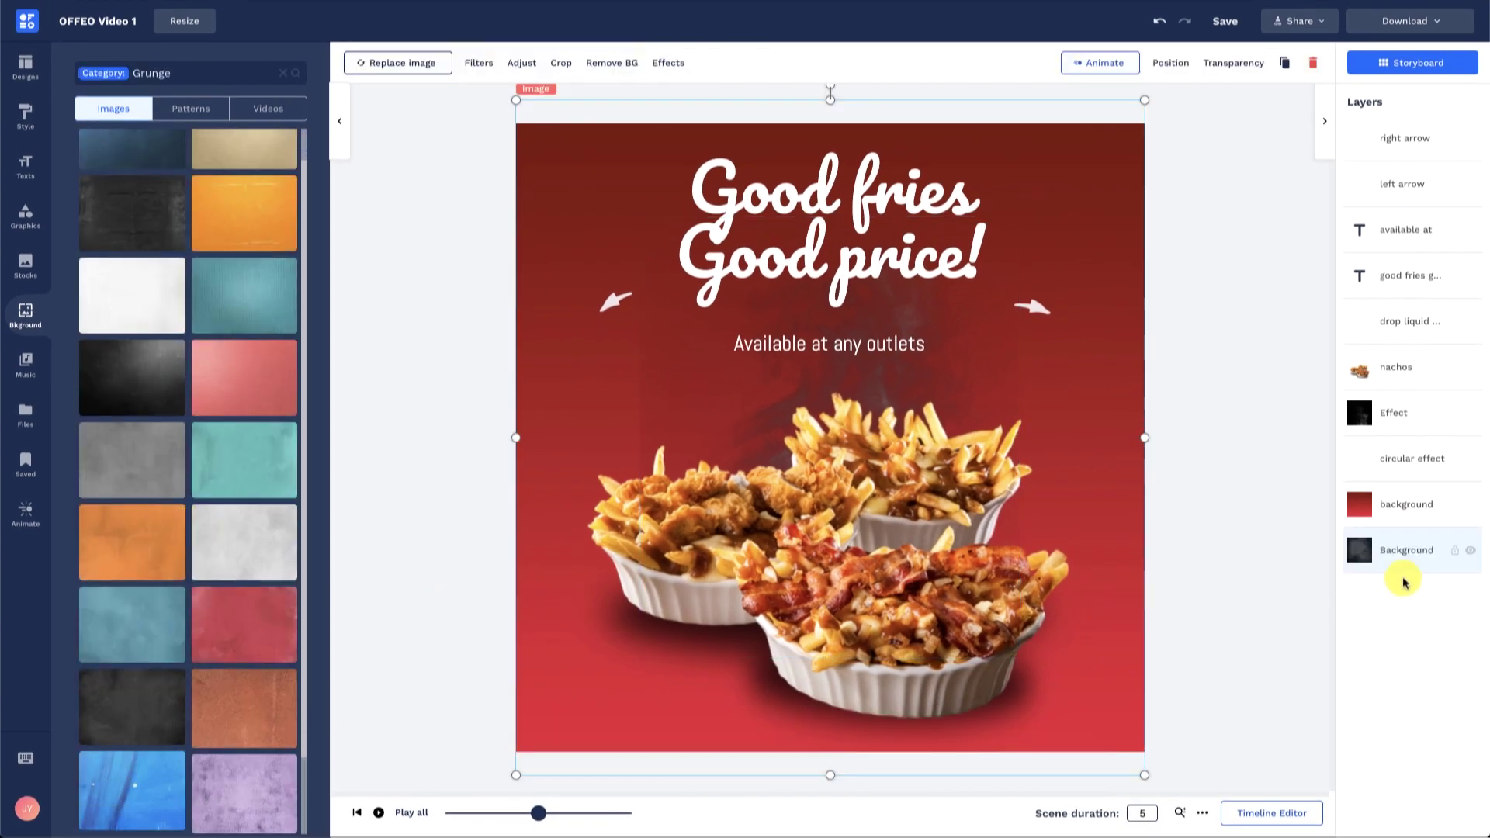
{"action": "left_click", "coordinate": [1417, 508]}
{"action": "key", "text": "Delete"}
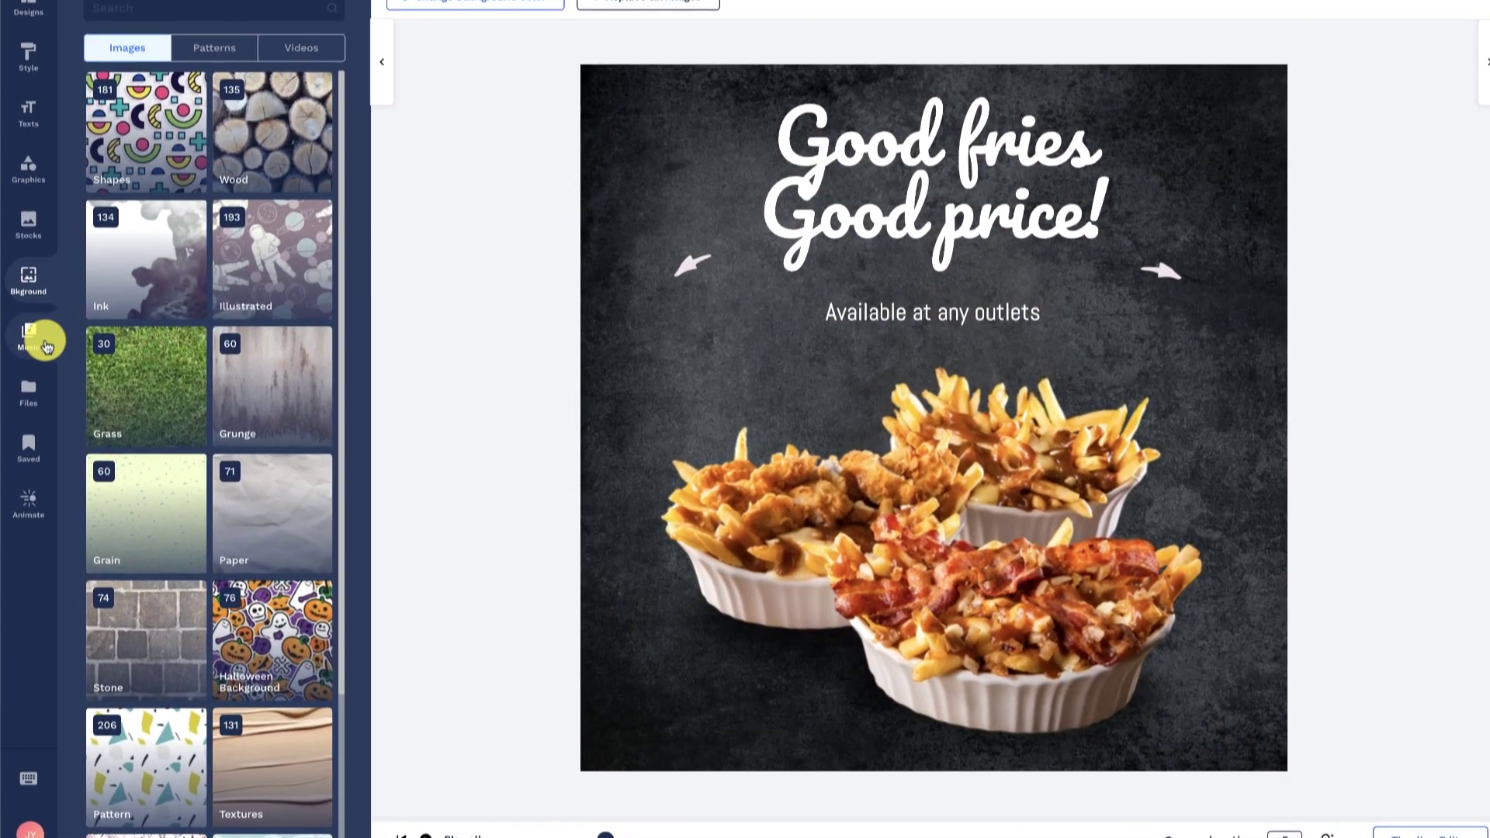
Browse the music library and bring up its mood and genre categories
{"action": "left_click", "coordinate": [25, 365]}
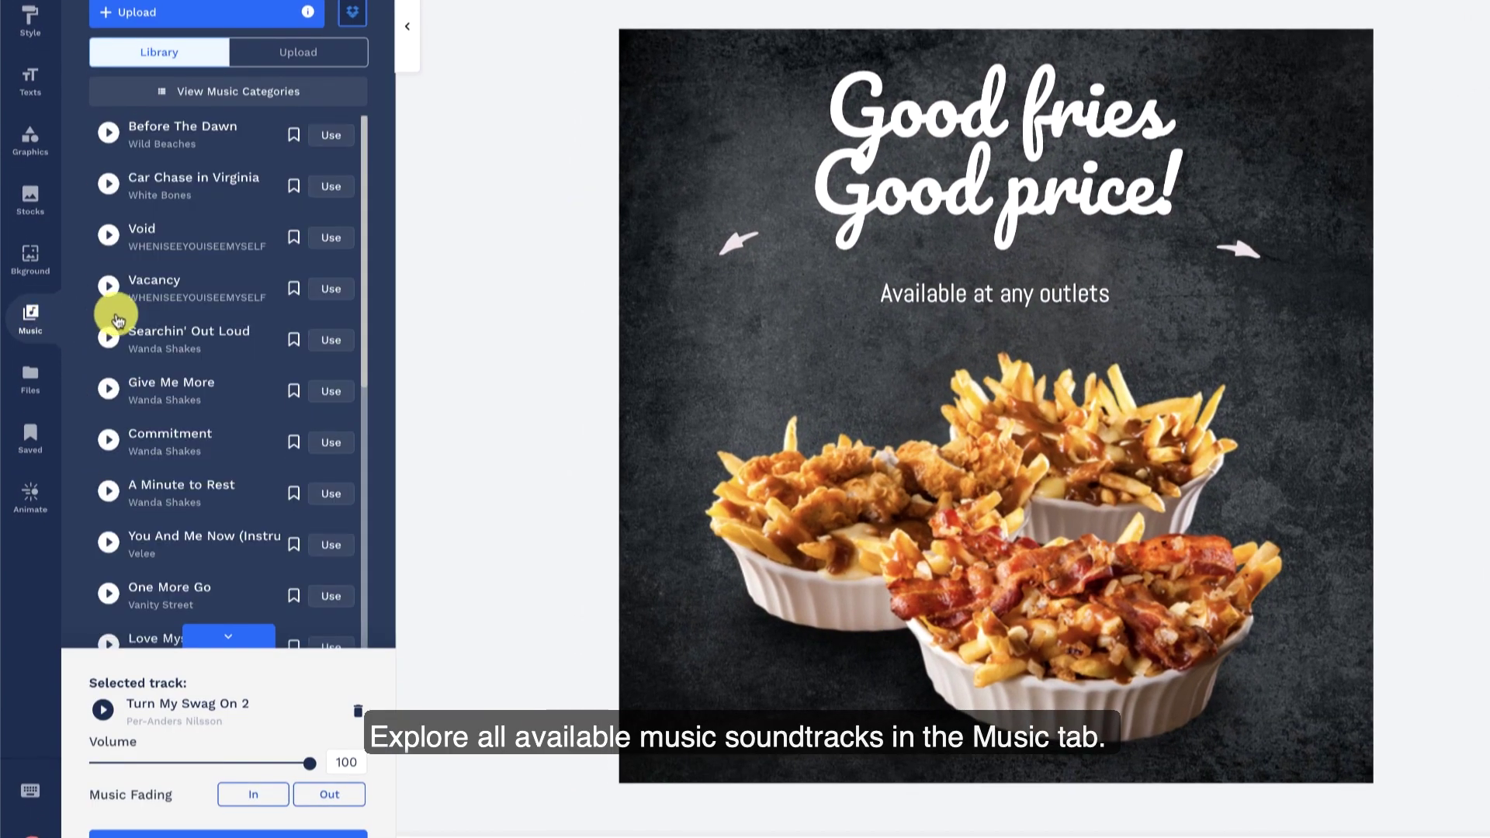
{"action": "scroll", "coordinate": [318, 315], "scroll_direction": "down", "scroll_amount": 3}
{"action": "scroll", "coordinate": [318, 314], "scroll_direction": "down", "scroll_amount": 1}
{"action": "scroll", "coordinate": [318, 315], "scroll_direction": "down", "scroll_amount": 5}
{"action": "scroll", "coordinate": [319, 315], "scroll_direction": "down", "scroll_amount": 2}
{"action": "scroll", "coordinate": [264, 362], "scroll_direction": "down", "scroll_amount": 3}
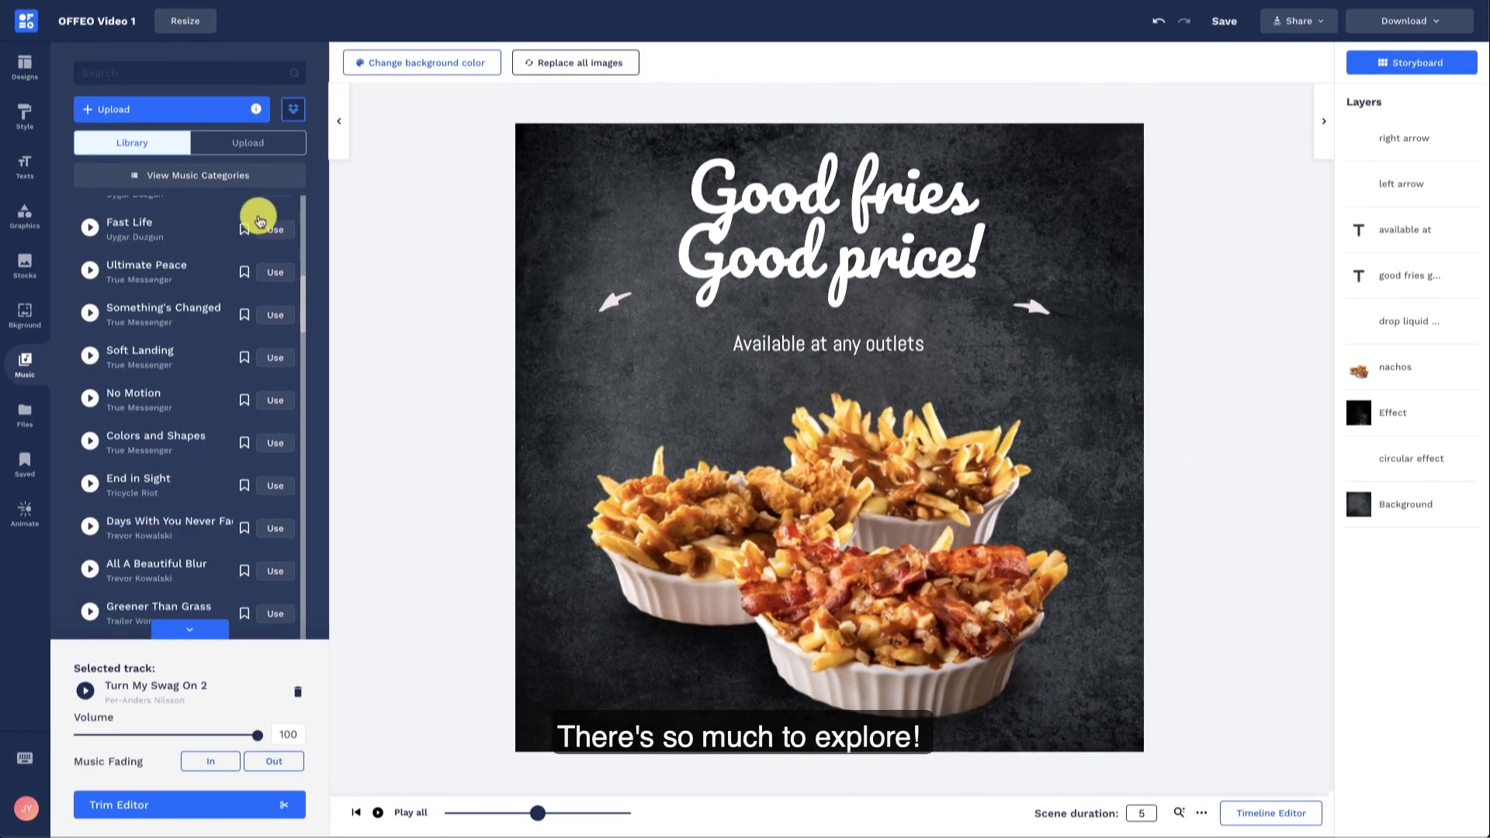
{"action": "left_click", "coordinate": [263, 175]}
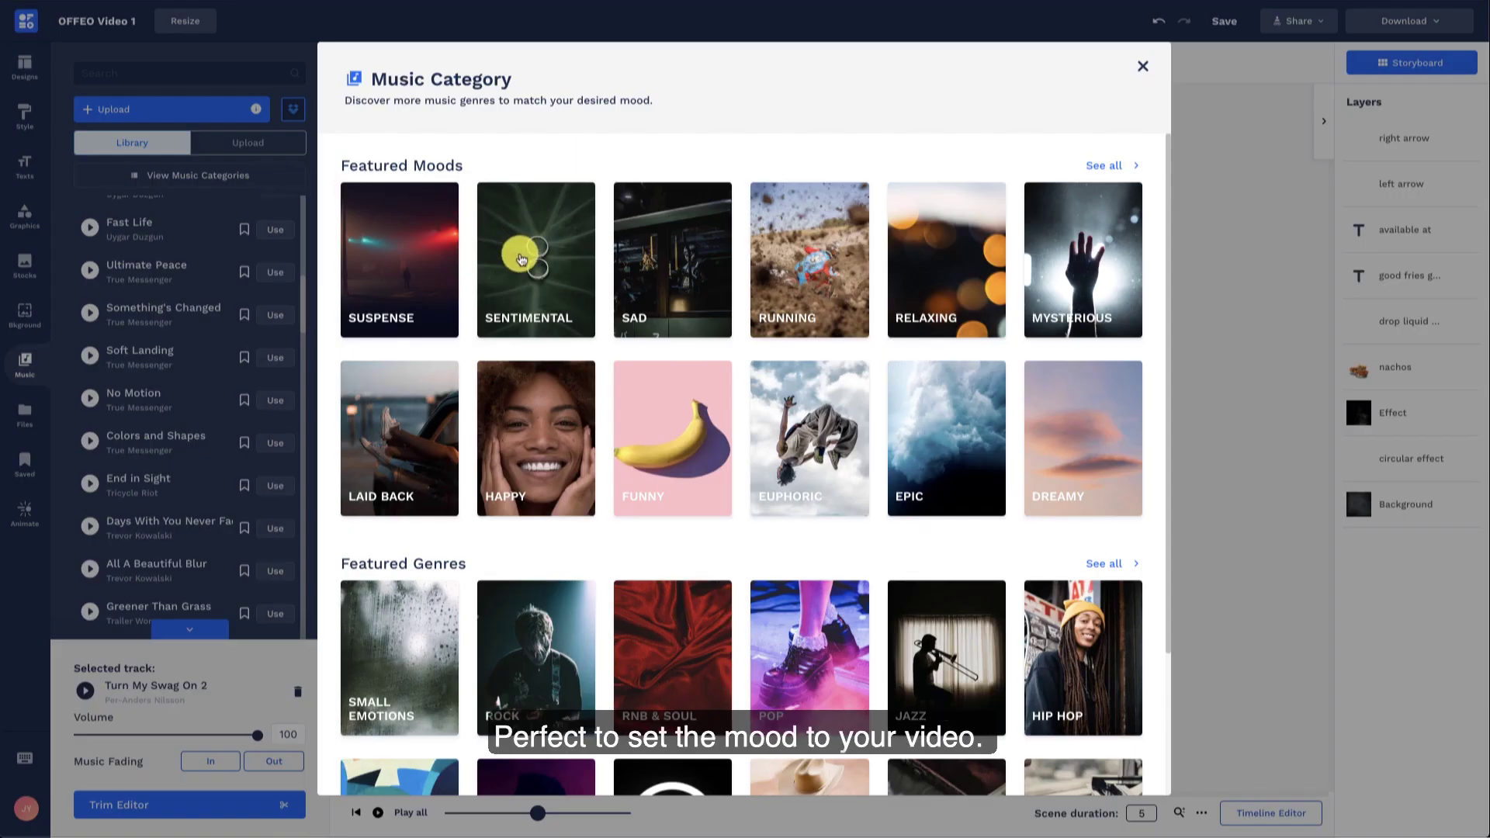
{"action": "scroll", "coordinate": [520, 250], "scroll_direction": "down", "scroll_amount": 2}
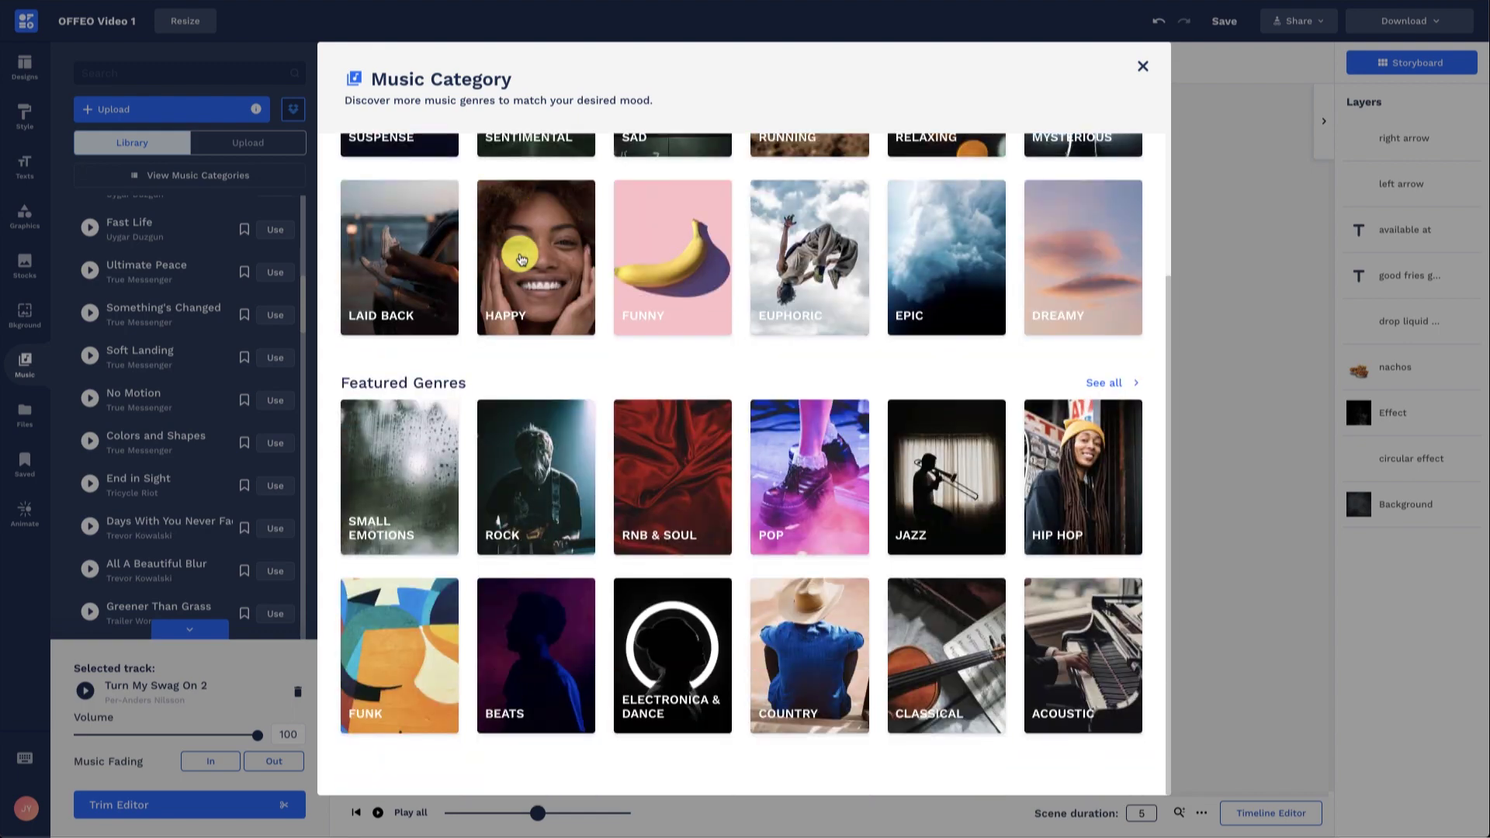
Close the music catalogue and place the uploaded pepperoni pizza image on the poster
{"action": "left_click", "coordinate": [1146, 67]}
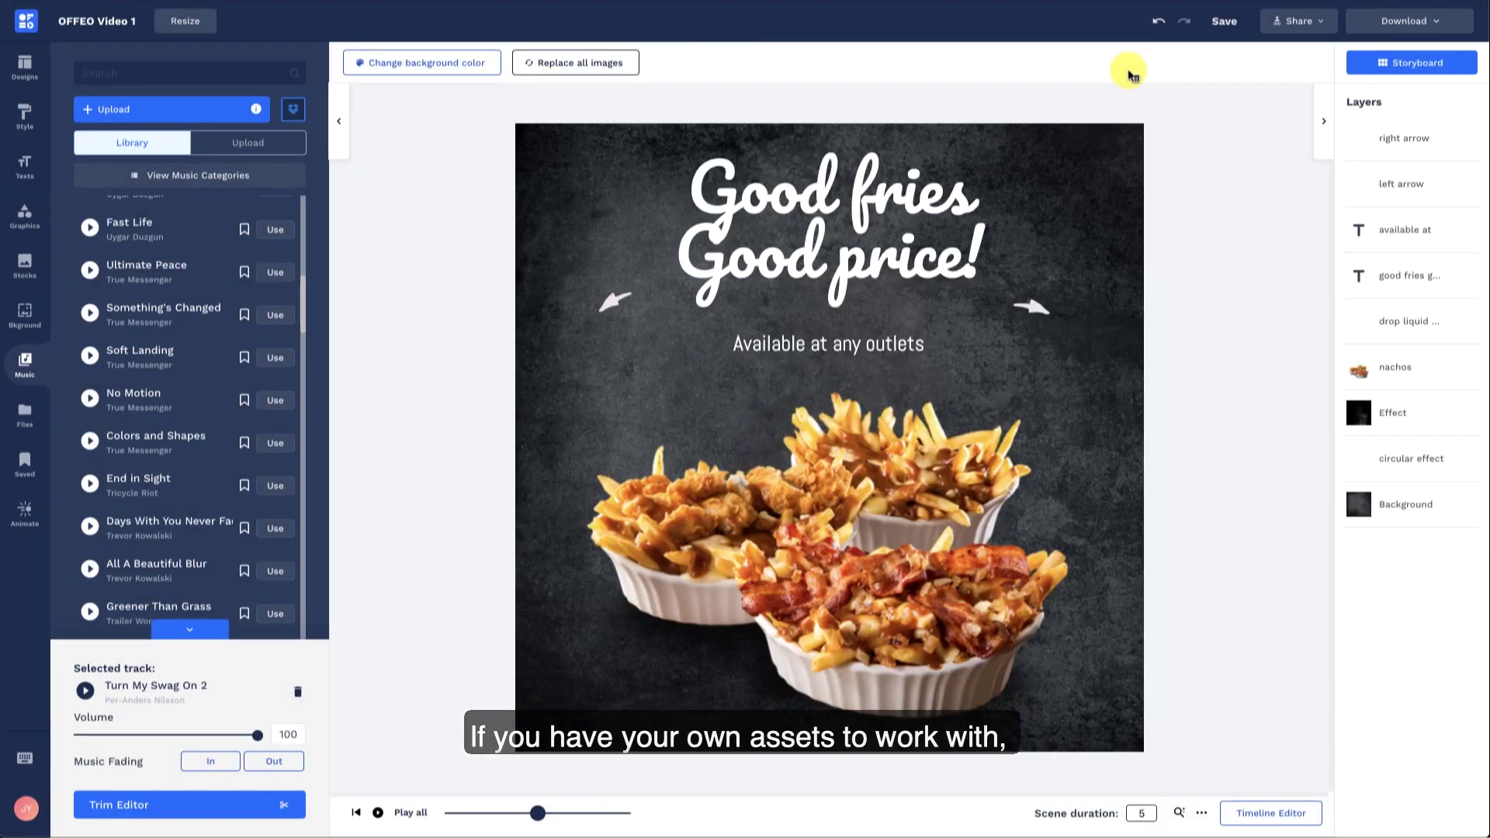
{"action": "left_click", "coordinate": [35, 416]}
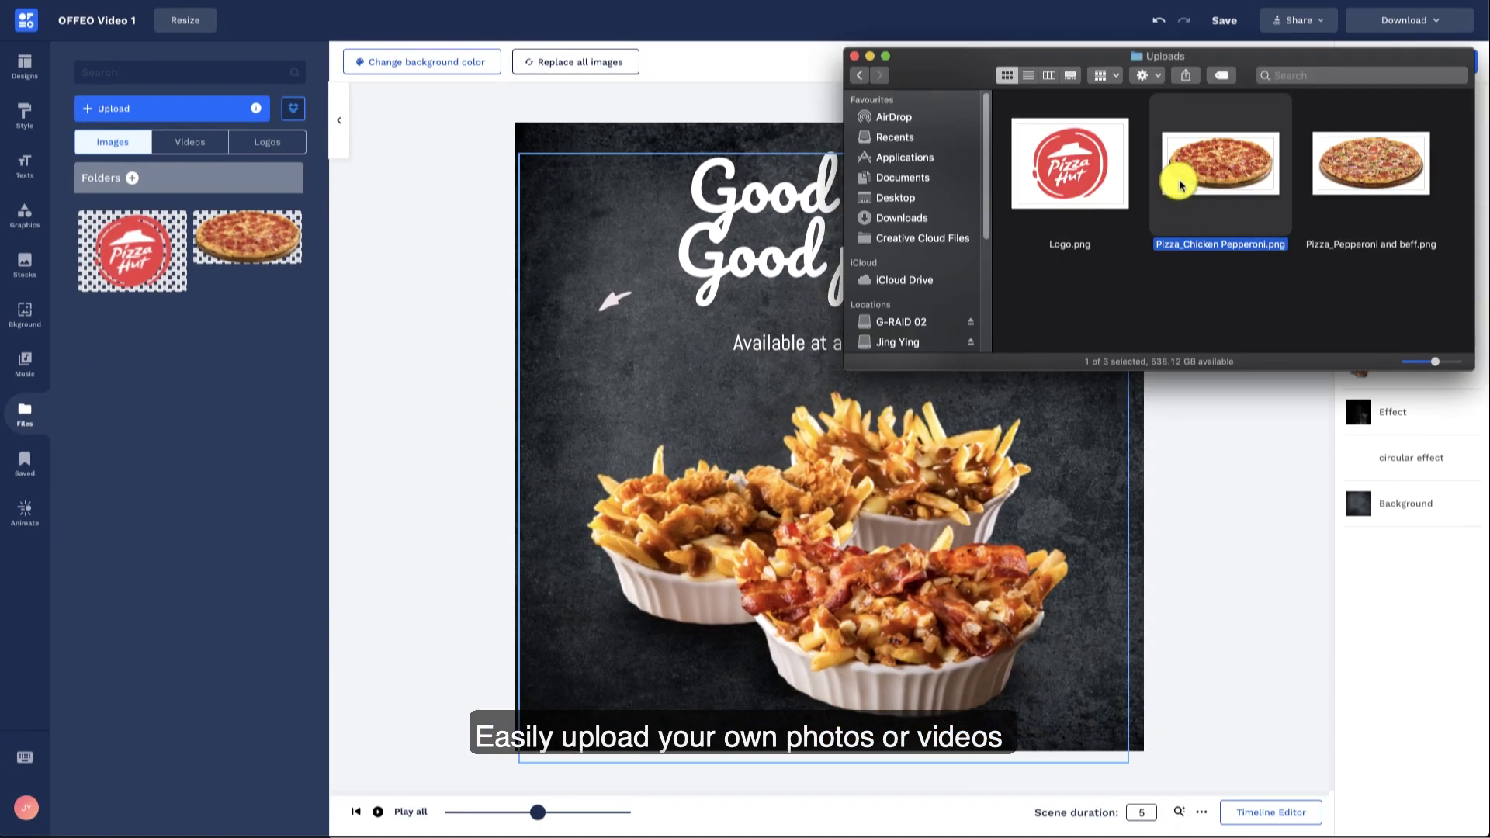
{"action": "mouse_move", "coordinate": [1216, 186]}
{"action": "left_mouse_down"}
{"action": "mouse_move", "coordinate": [1014, 499]}
{"action": "mouse_move", "coordinate": [1043, 477]}
{"action": "left_mouse_up"}
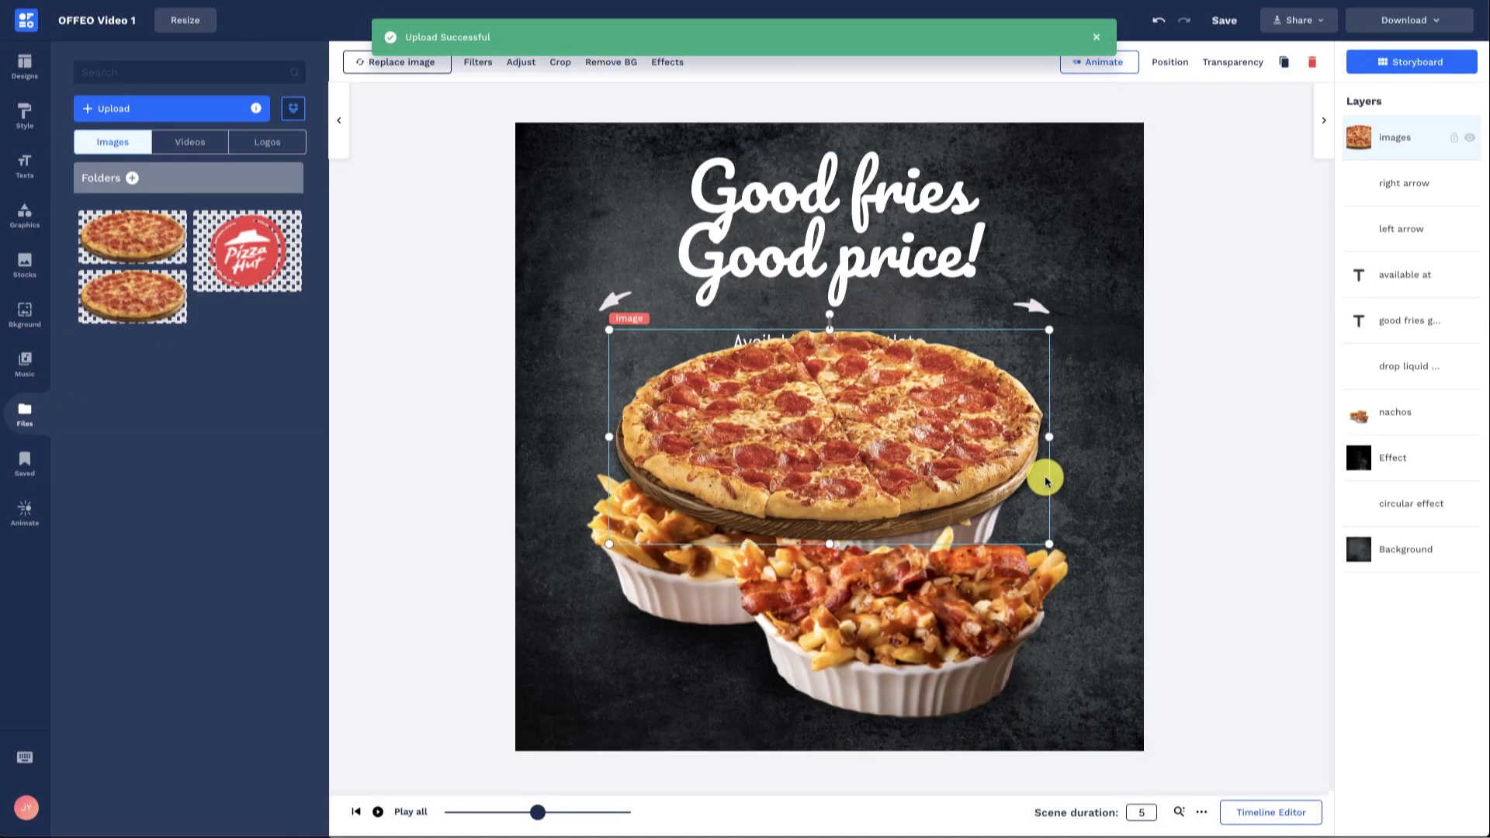
Remove the nachos photo layer from the poster
{"action": "left_click", "coordinate": [1234, 449]}
{"action": "left_click", "coordinate": [1419, 426]}
{"action": "key", "text": "Delete"}
Move the pizza to the lower half, enlarge it across the width and centre it
{"action": "left_click_drag", "start_coordinate": [943, 445], "coordinate": [858, 636]}
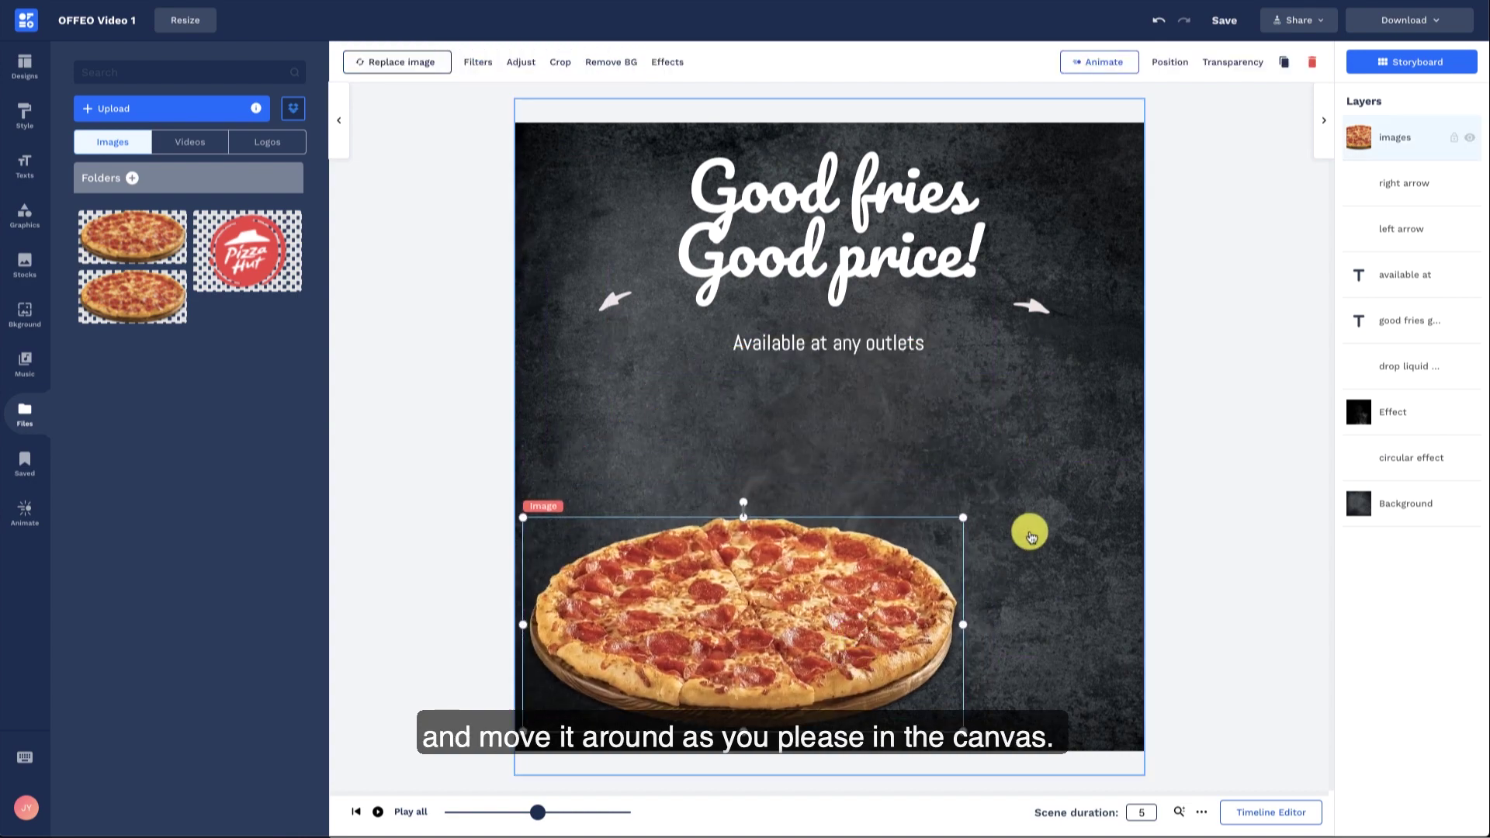
{"action": "left_click_drag", "start_coordinate": [969, 506], "coordinate": [1135, 376]}
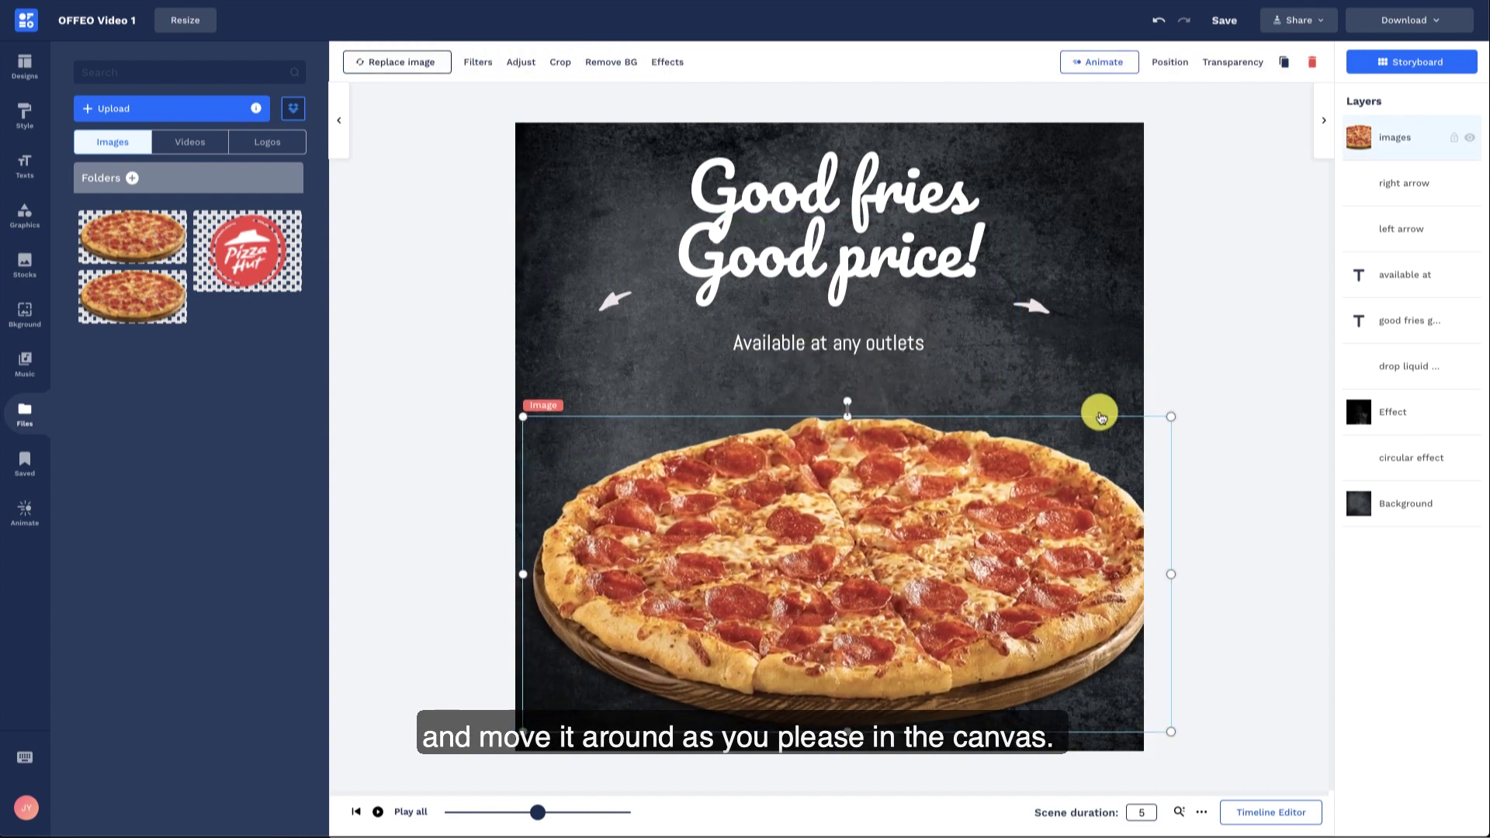
{"action": "left_click_drag", "start_coordinate": [941, 582], "coordinate": [943, 595]}
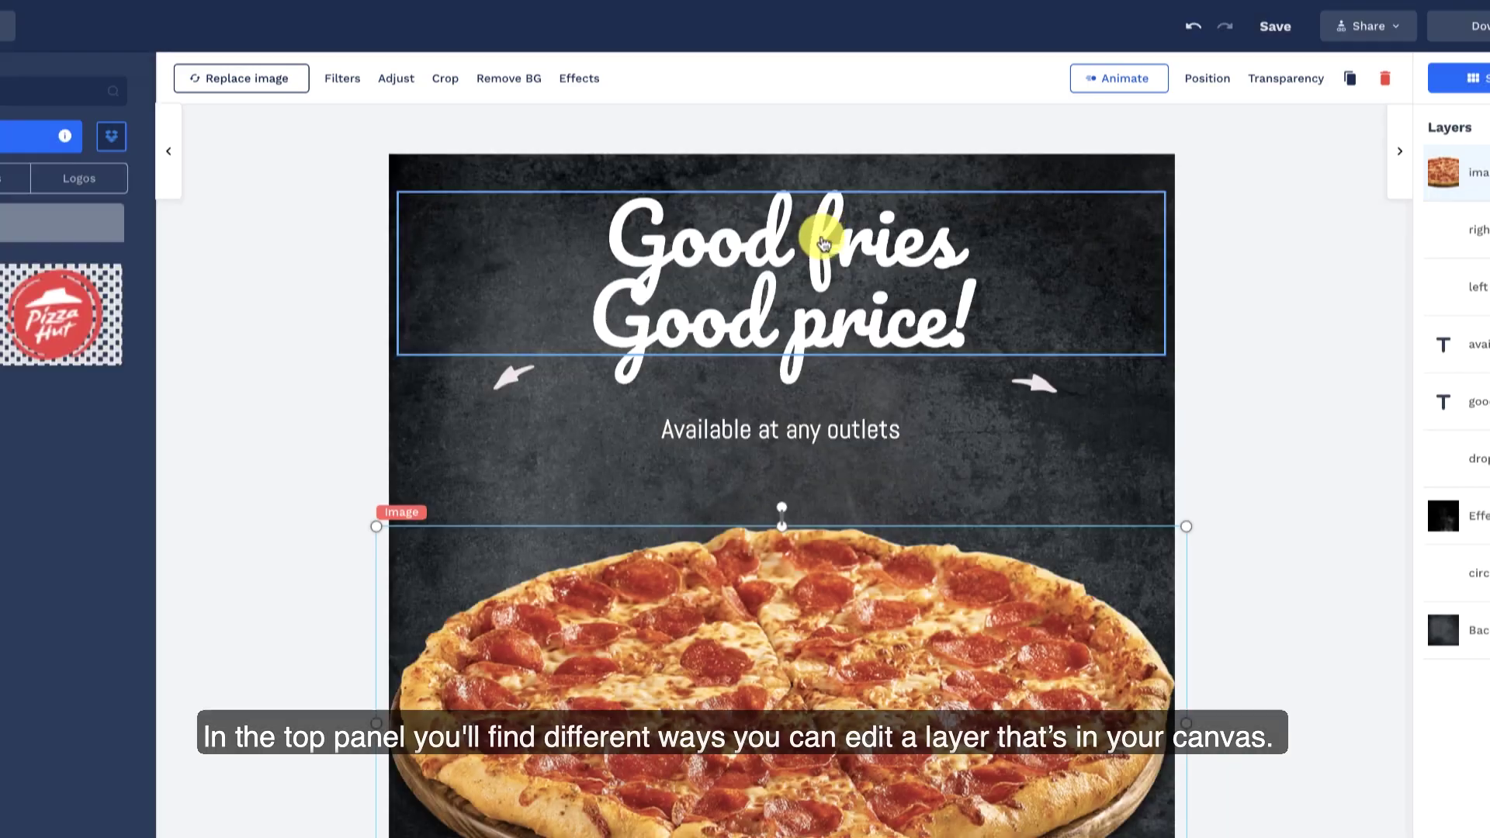
Edit the heading to 'Chicken Pepperoni' and try its font, alignment and text effects
{"action": "double_click", "coordinate": [823, 230]}
{"action": "type", "text": "Chicken Pepperoni"}
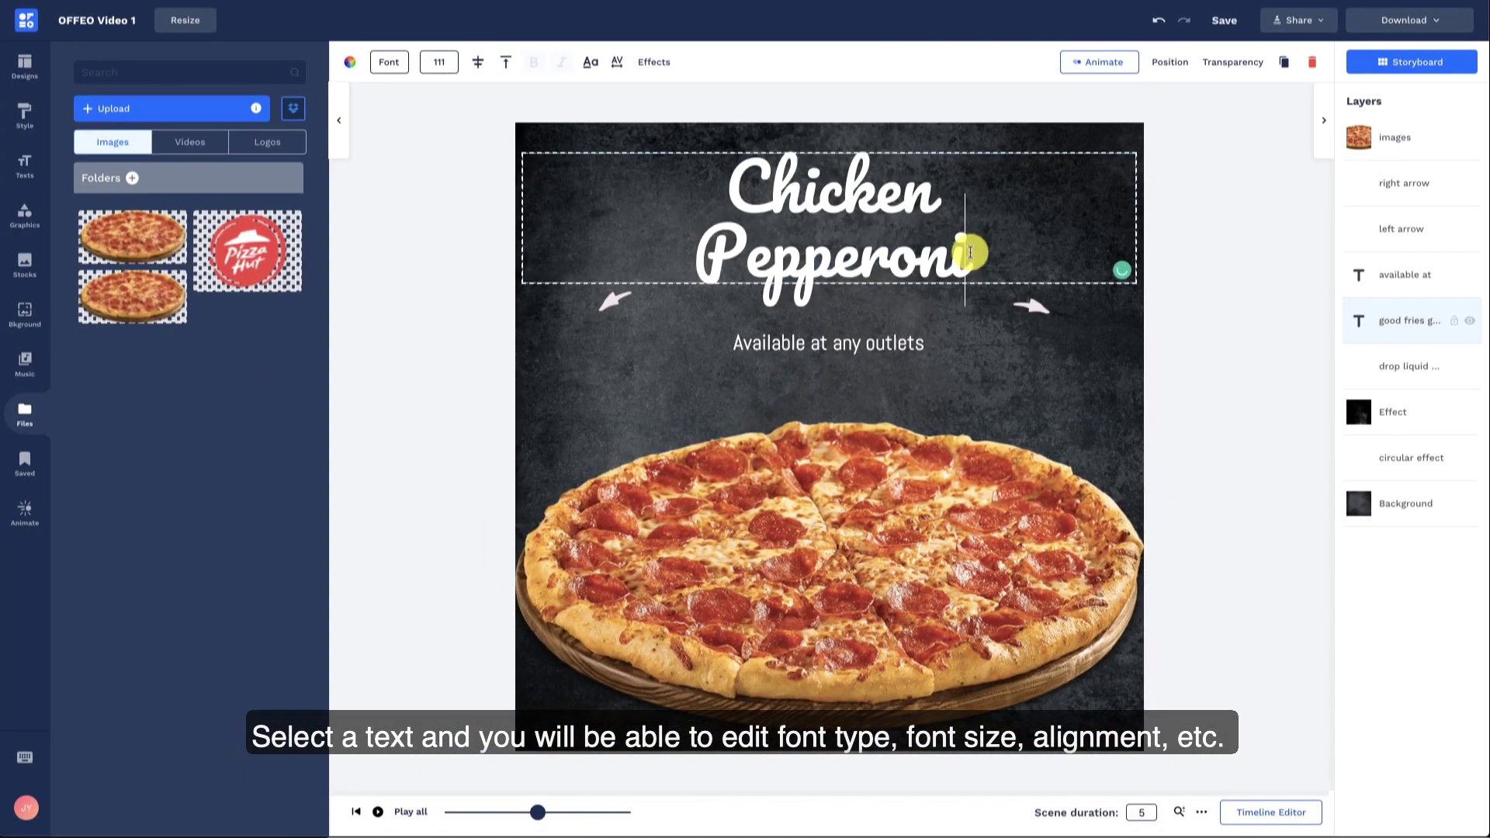
{"action": "left_click", "coordinate": [391, 63]}
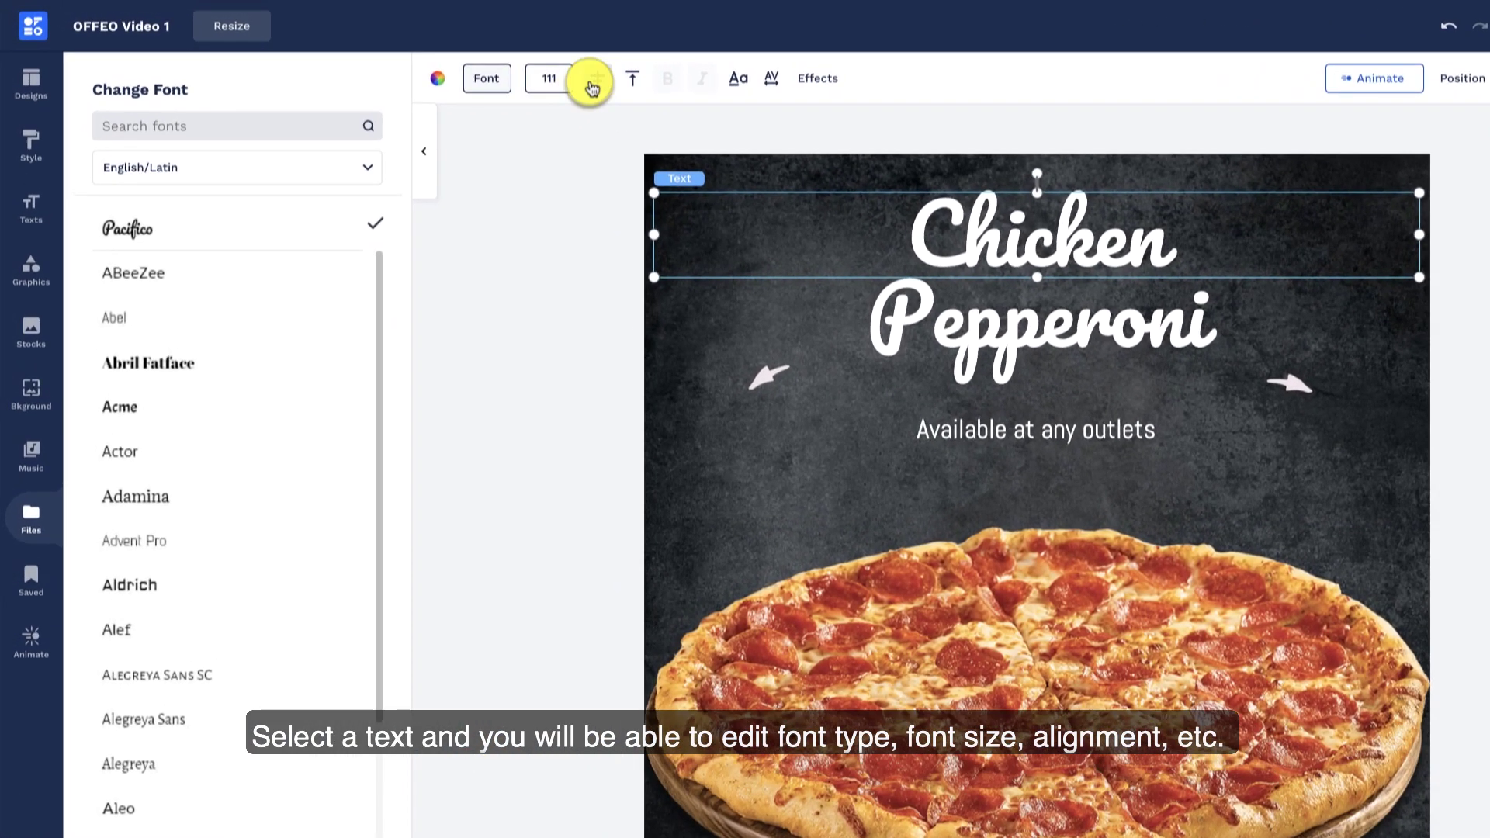
{"action": "left_click", "coordinate": [597, 81]}
{"action": "left_click", "coordinate": [597, 81]}
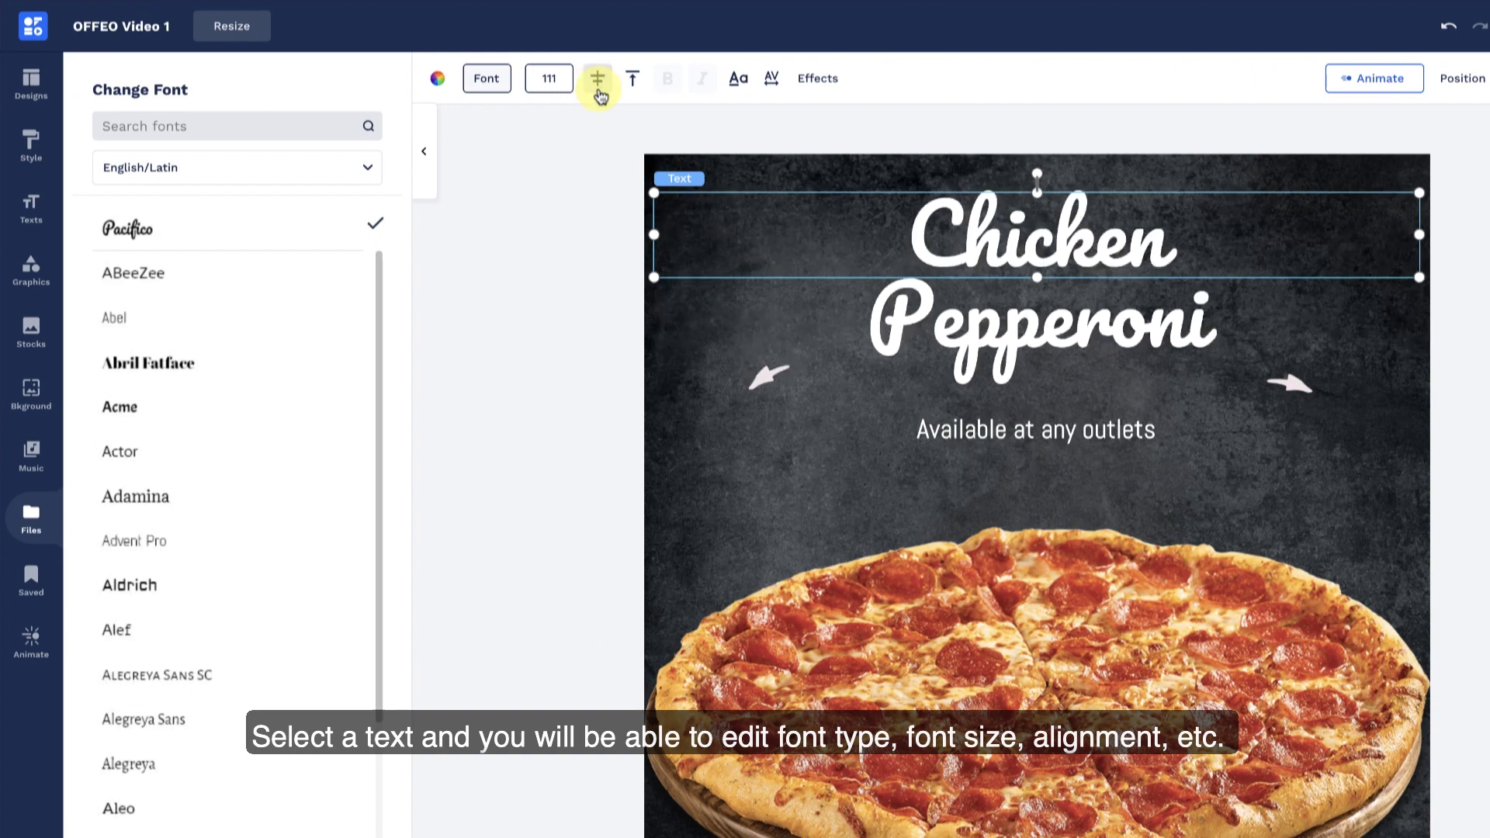
{"action": "left_click", "coordinate": [815, 79]}
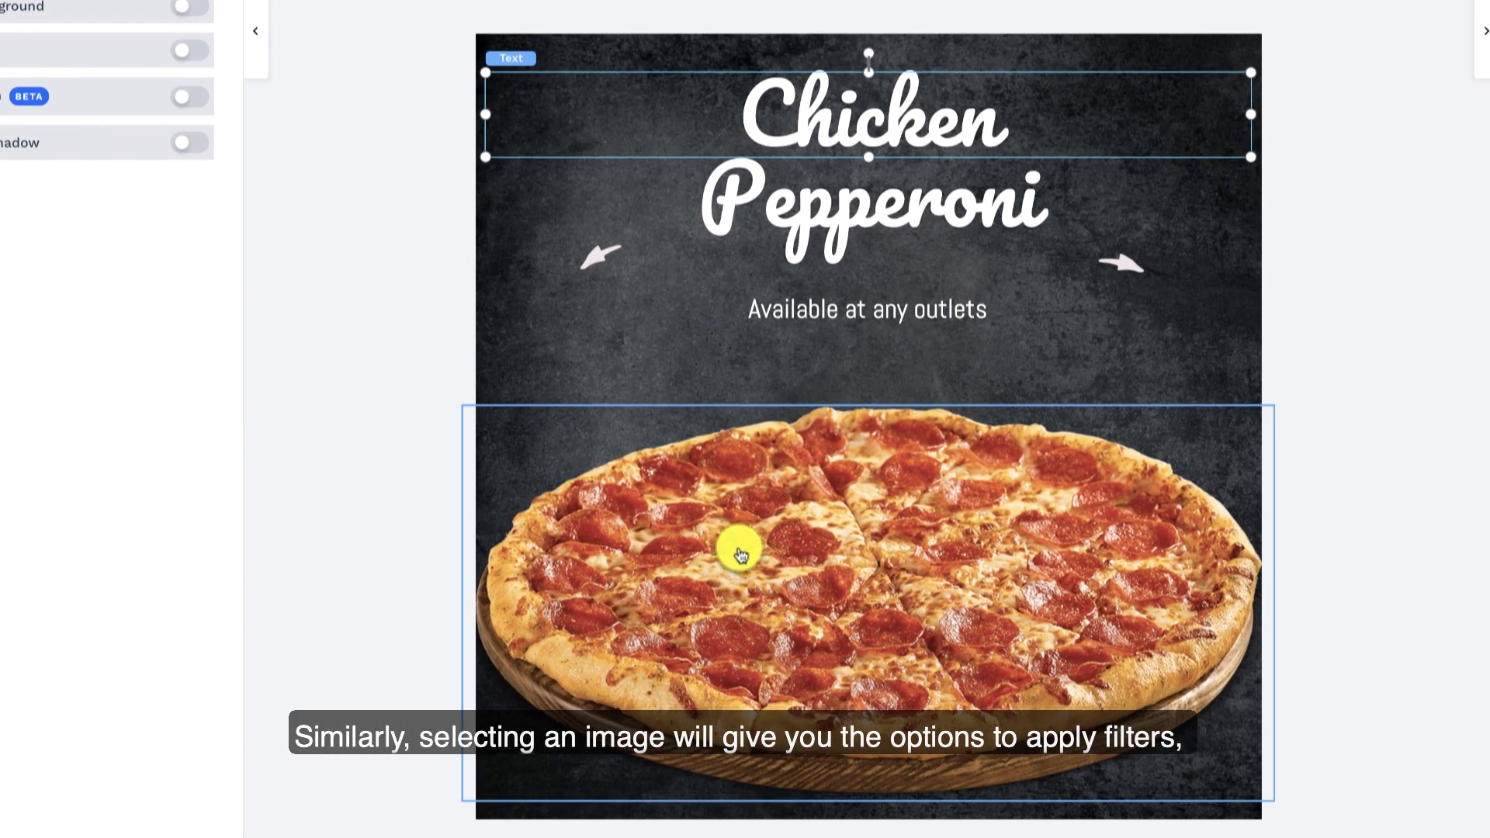
Try the pizza image's filters, effects and transparency, leaving it unchanged
{"action": "left_click", "coordinate": [737, 548]}
{"action": "left_click", "coordinate": [481, 24]}
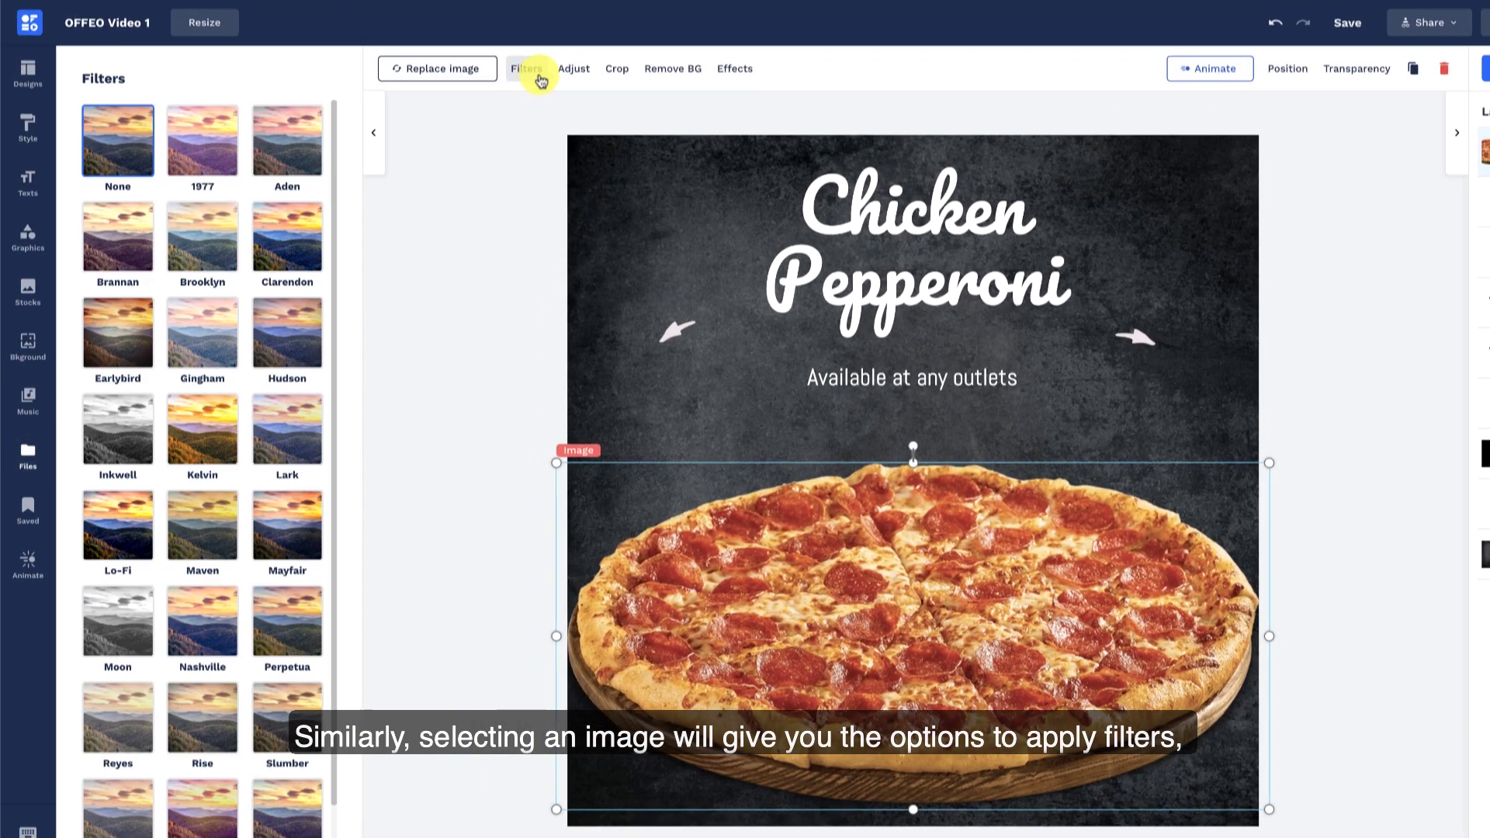
{"action": "left_click", "coordinate": [725, 76]}
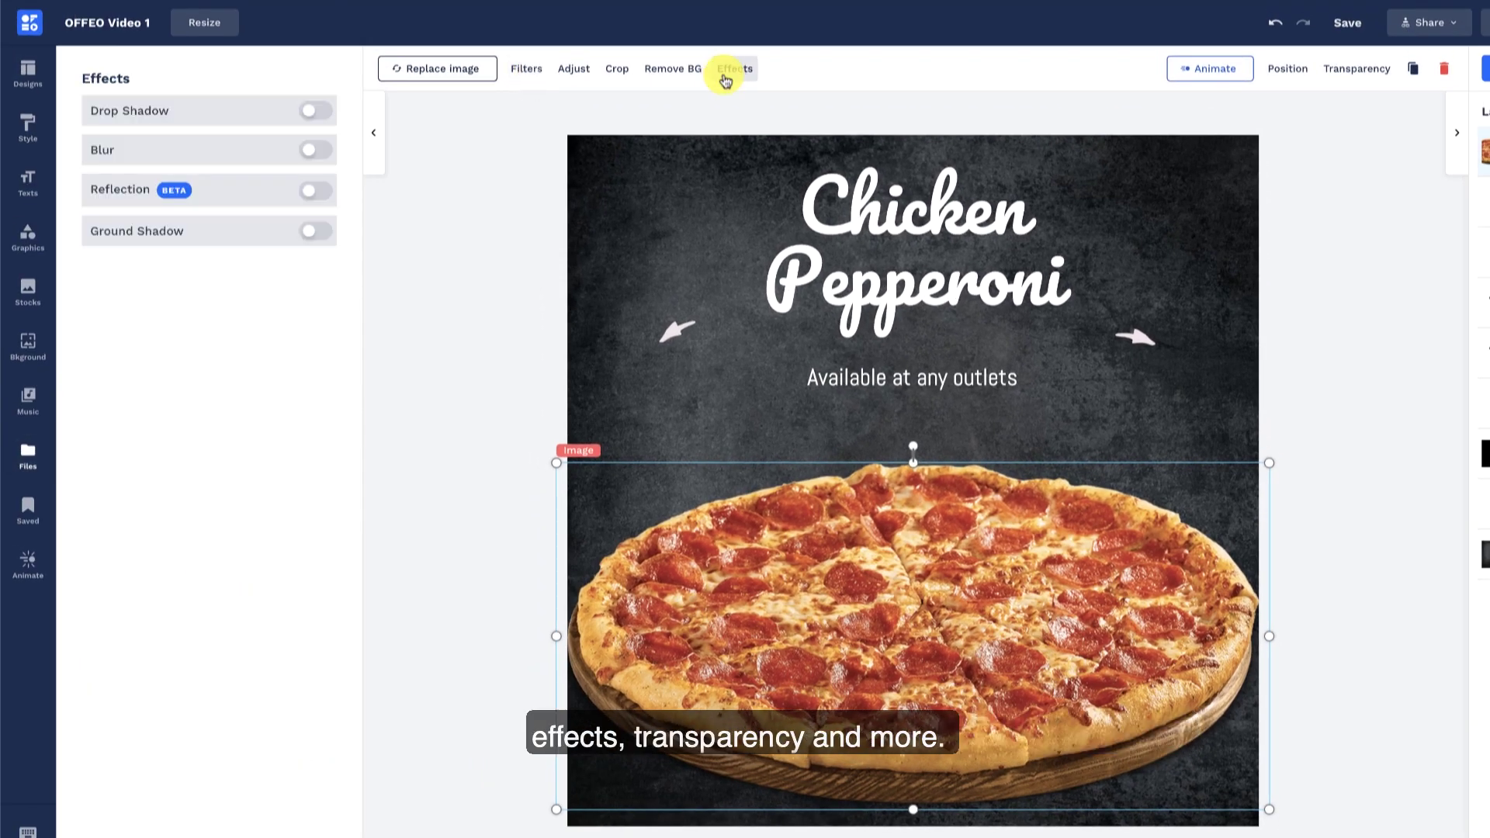
{"action": "left_click", "coordinate": [1353, 69]}
{"action": "mouse_move", "coordinate": [1218, 112]}
{"action": "left_mouse_down"}
{"action": "mouse_move", "coordinate": [1297, 113]}
{"action": "mouse_move", "coordinate": [1213, 121]}
{"action": "left_mouse_up"}
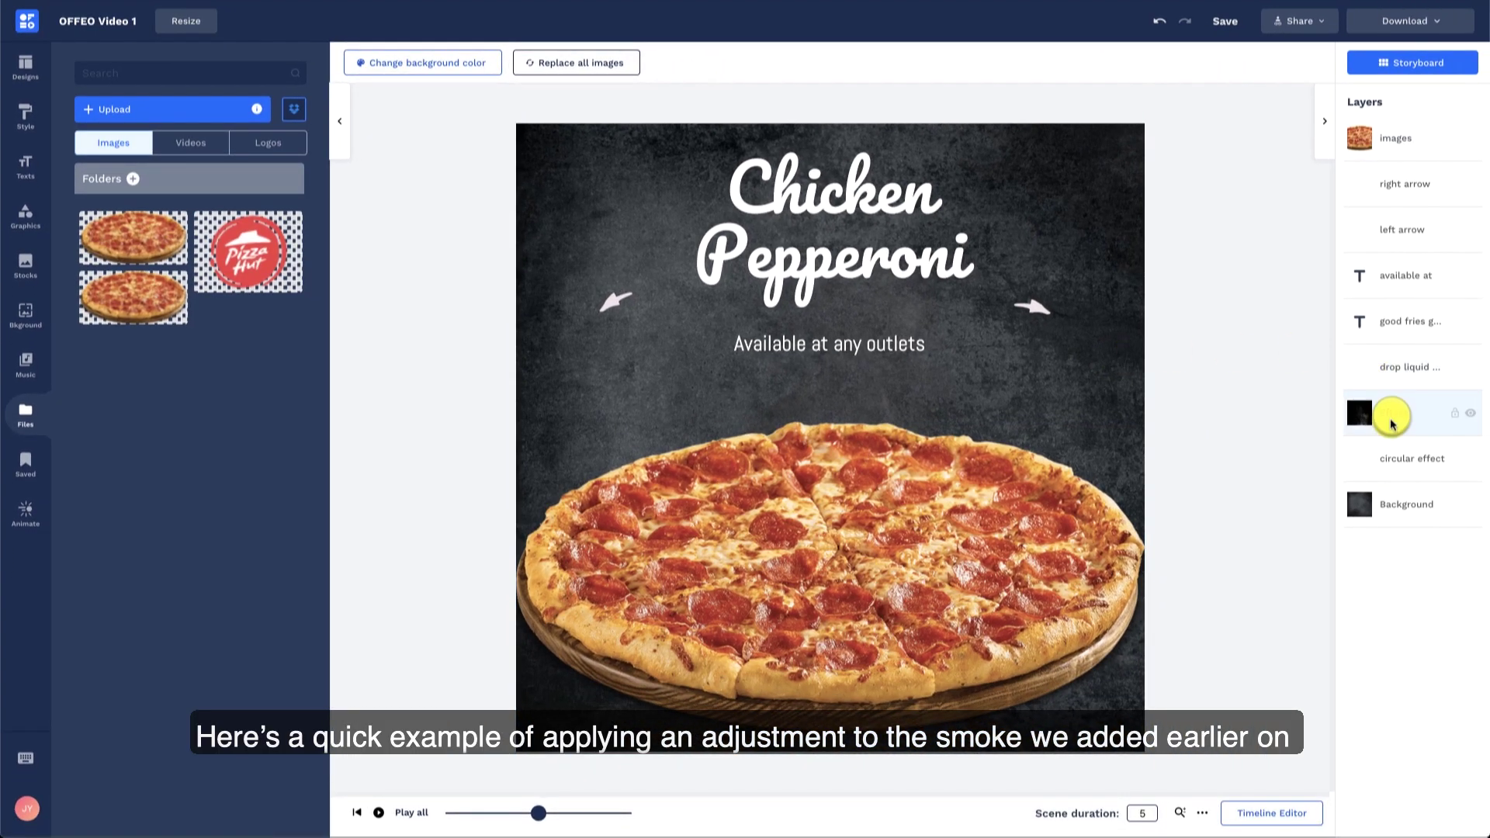
{"action": "left_click", "coordinate": [1390, 419]}
{"action": "left_click", "coordinate": [478, 54]}
{"action": "left_click", "coordinate": [291, 110]}
{"action": "left_click", "coordinate": [259, 141]}
{"action": "left_click", "coordinate": [401, 216]}
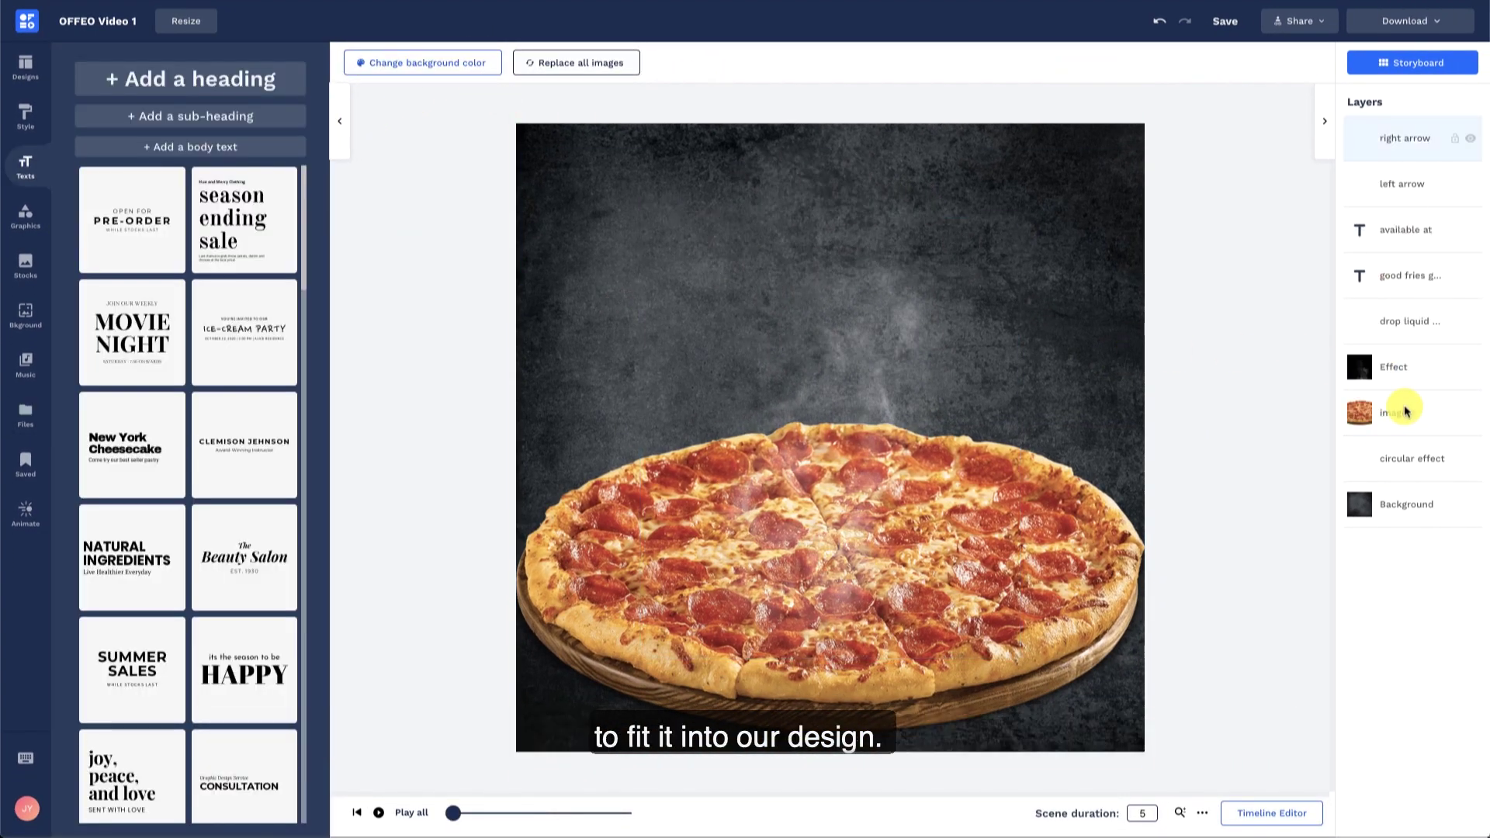
{"action": "left_click", "coordinate": [809, 489]}
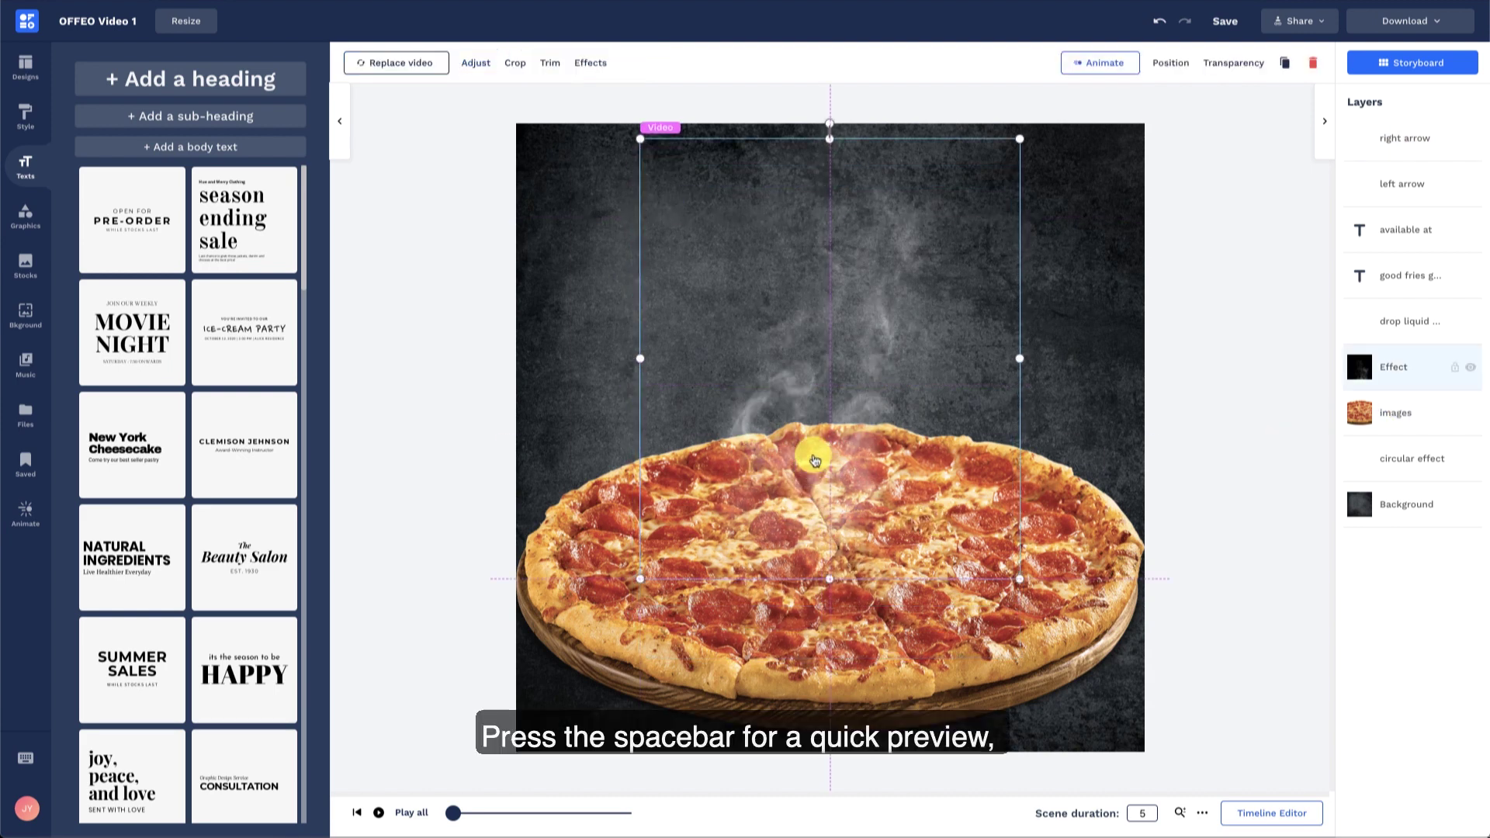
{"action": "left_click", "coordinate": [379, 813]}
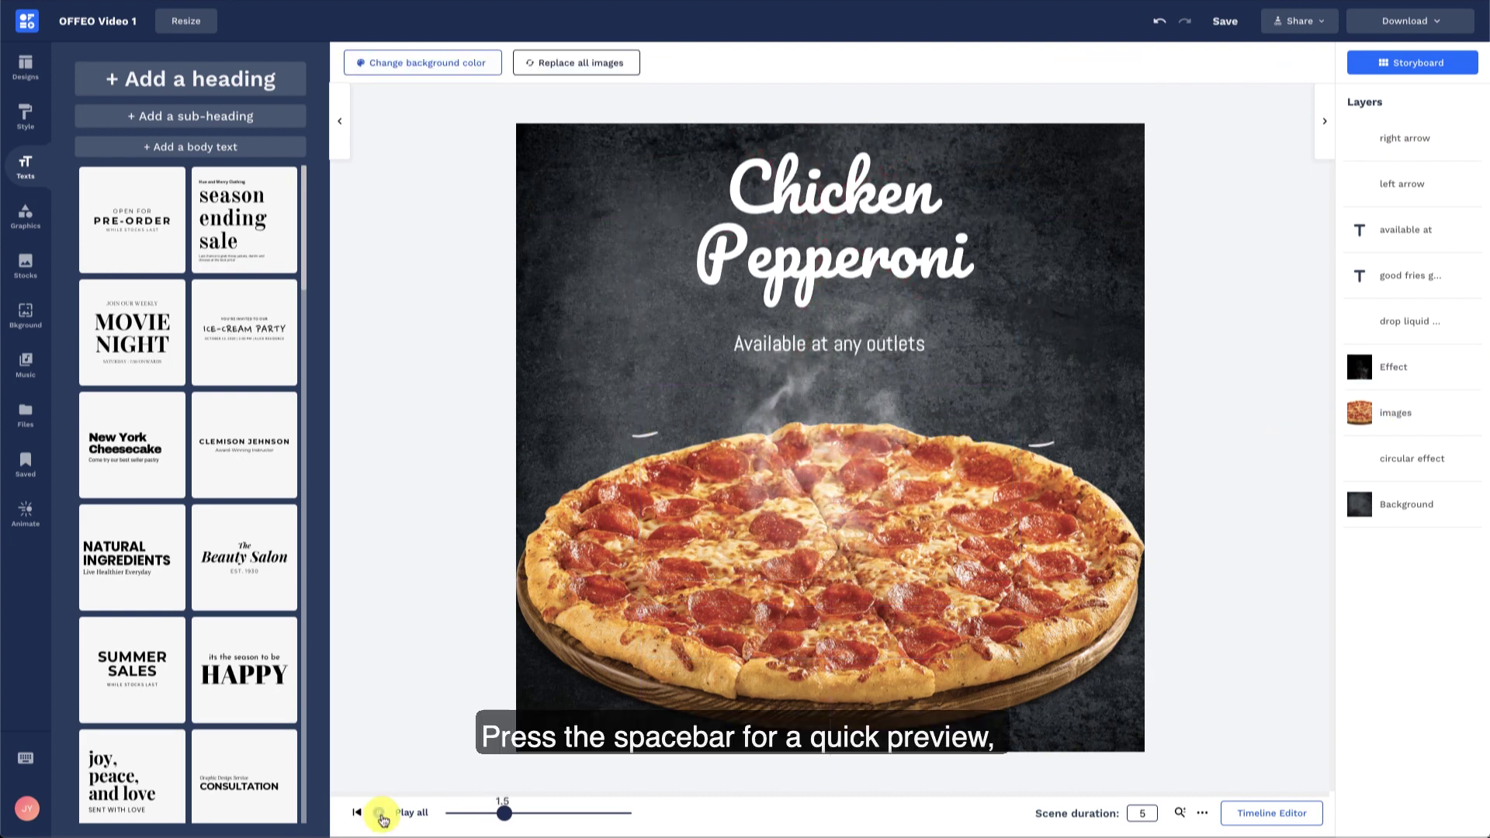
{"action": "left_click", "coordinate": [381, 814]}
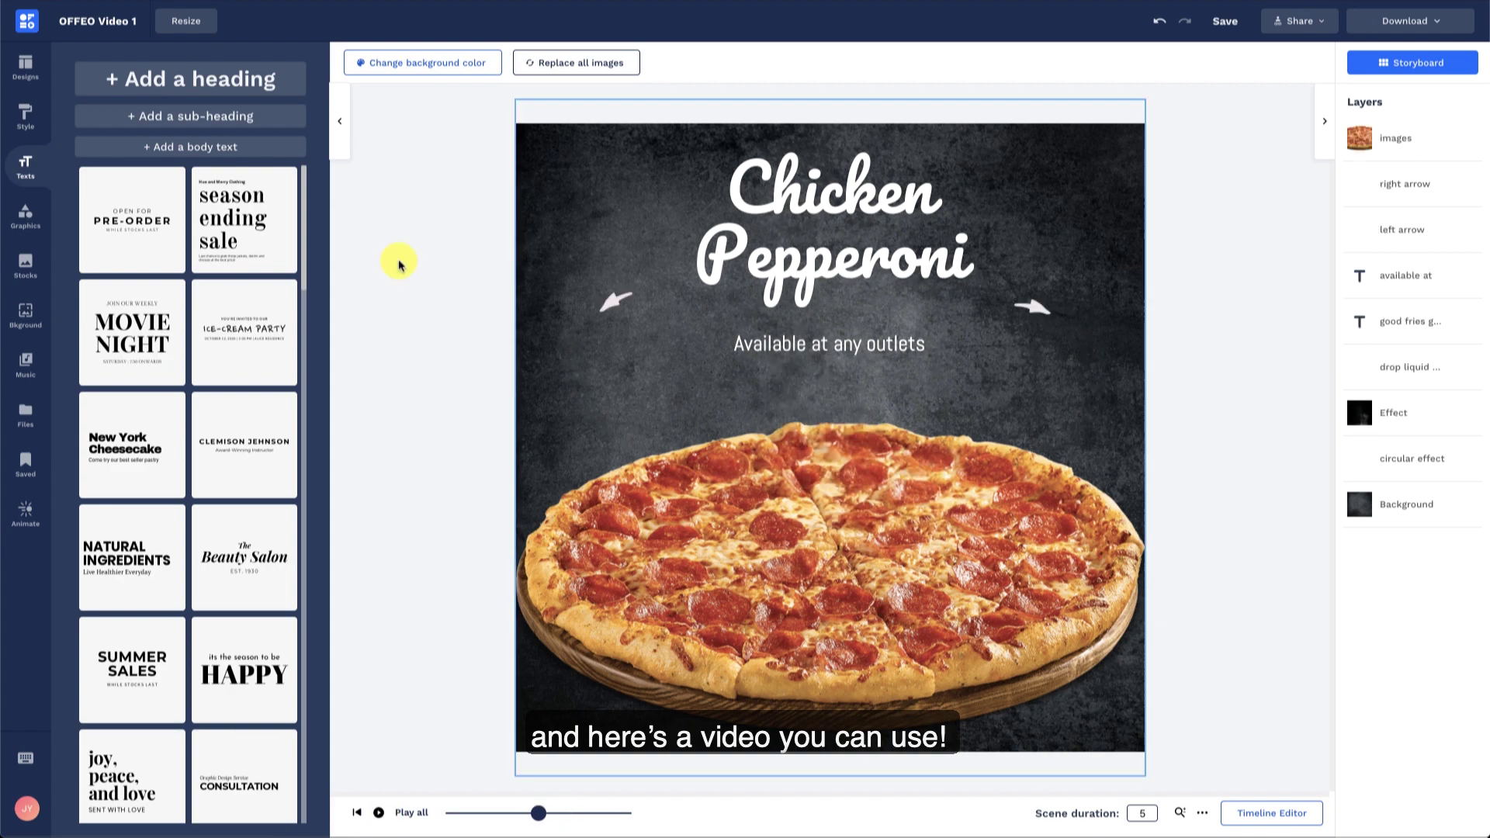